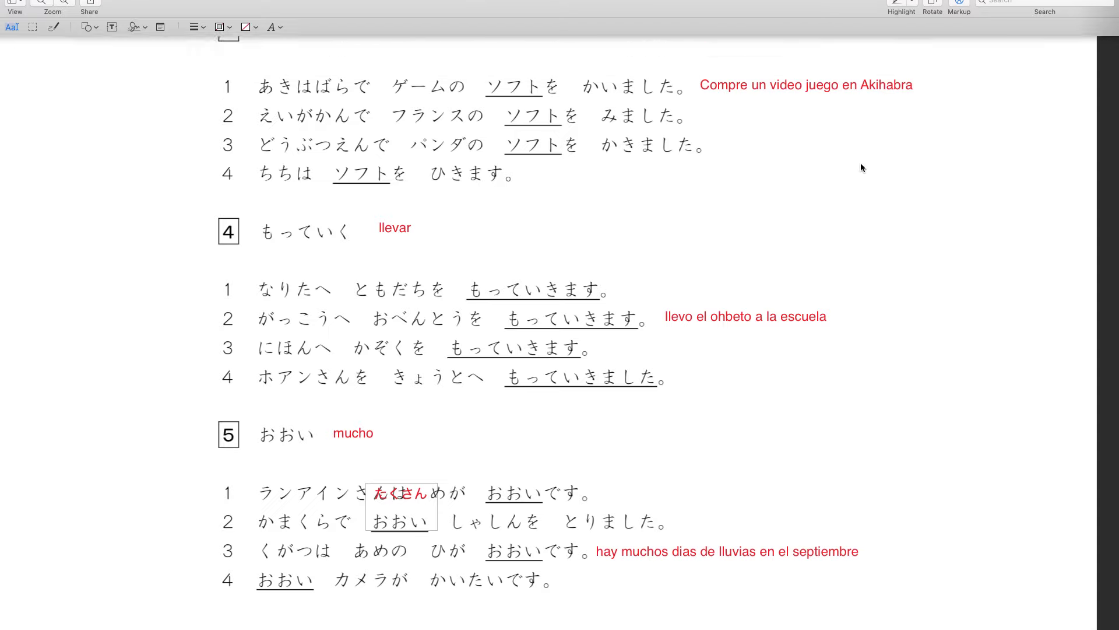
Move the たくさん annotation directly above the underlined おおい in sentence 2 of question 5
left_click(412, 489)
left_click_drag(412, 490, 413, 507)
left_click(508, 530)
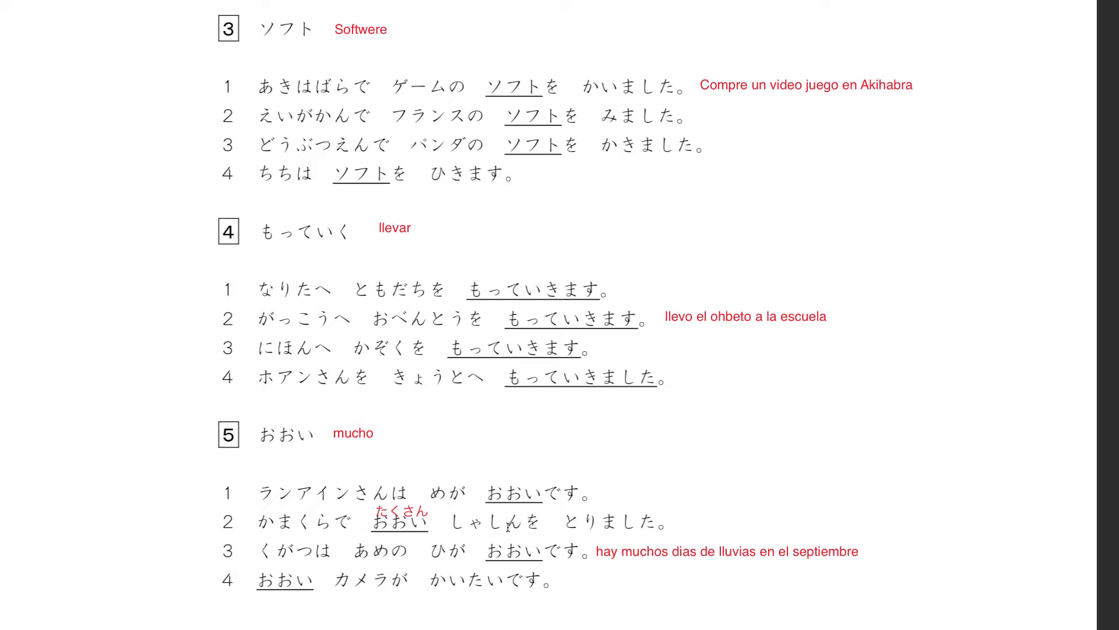
Look over the annotated answers across the pages of the test PDF
scroll(508, 527, "down", 3)
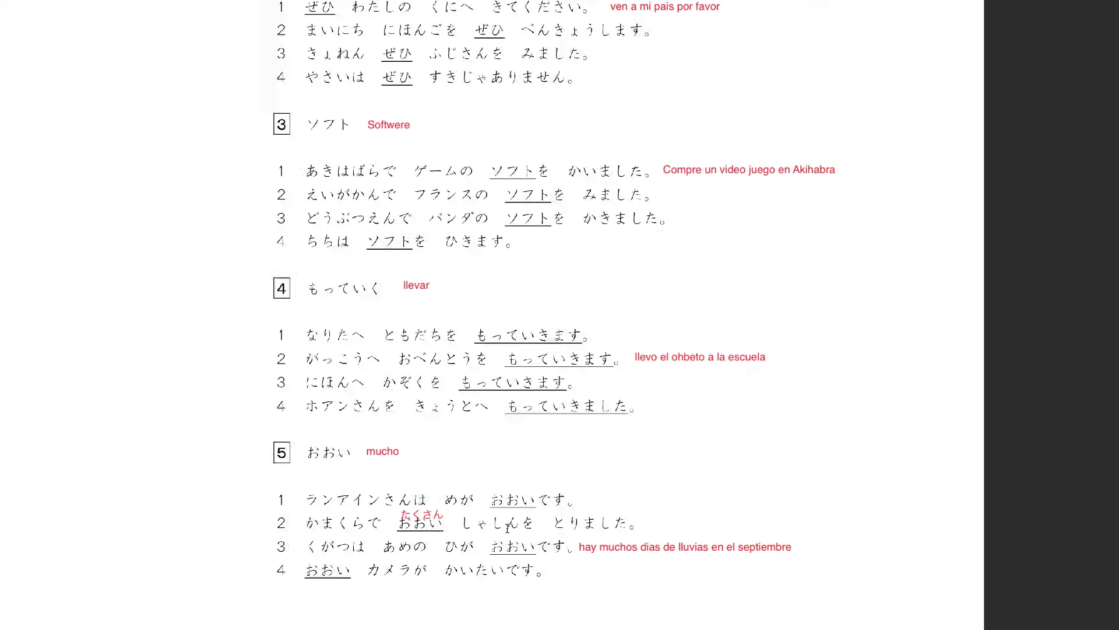
scroll(508, 529, "down", 3)
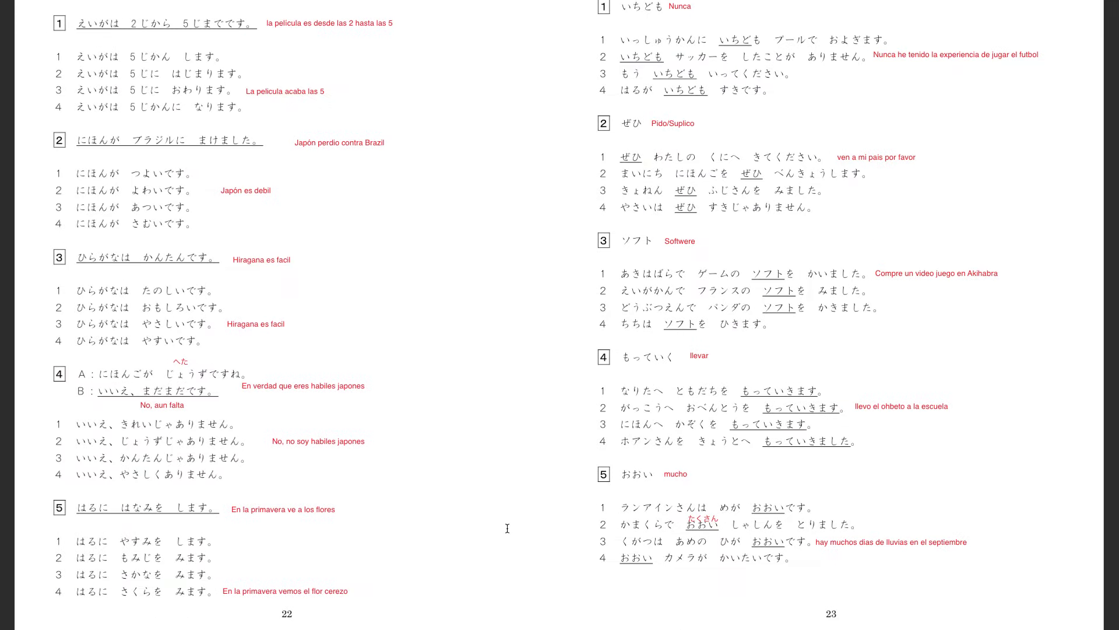
mouse_move(99, 13)
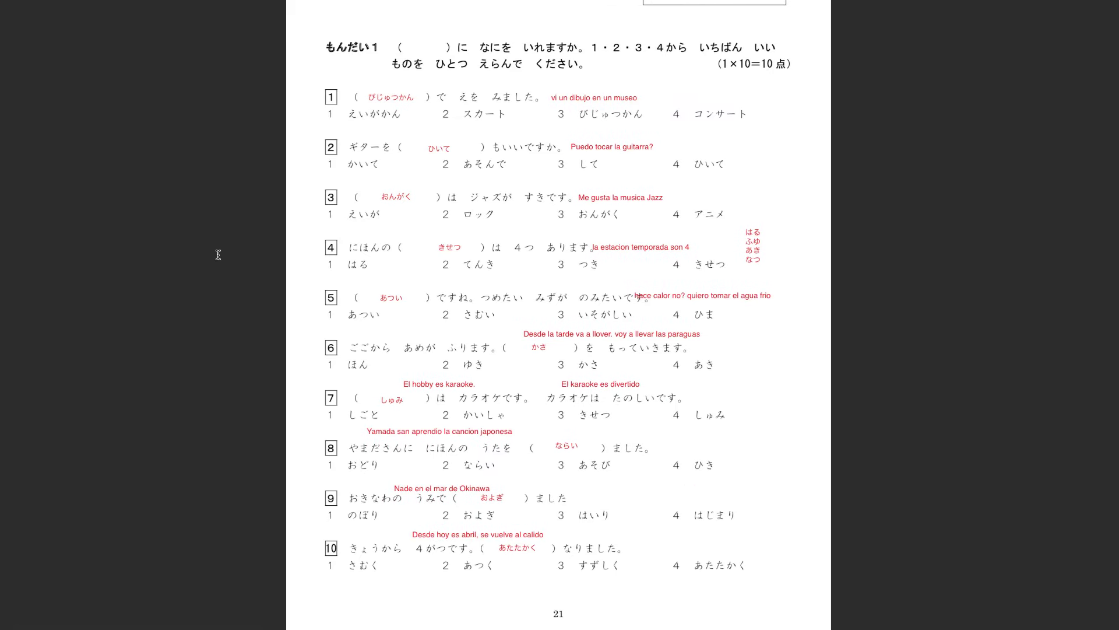
scroll(218, 255, "down", 2)
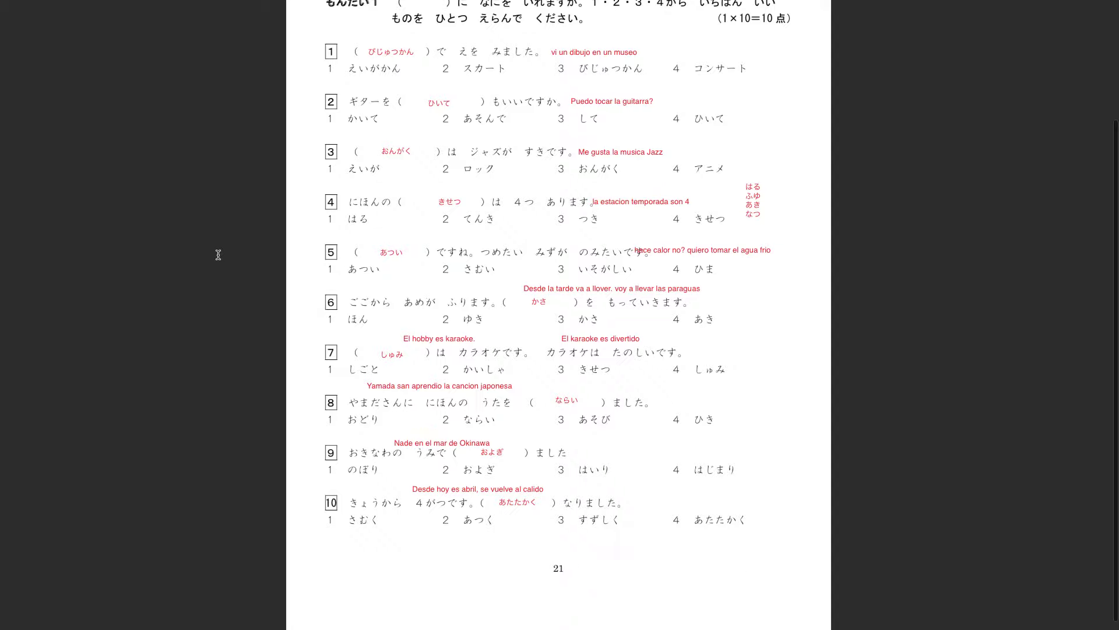
key("Right")
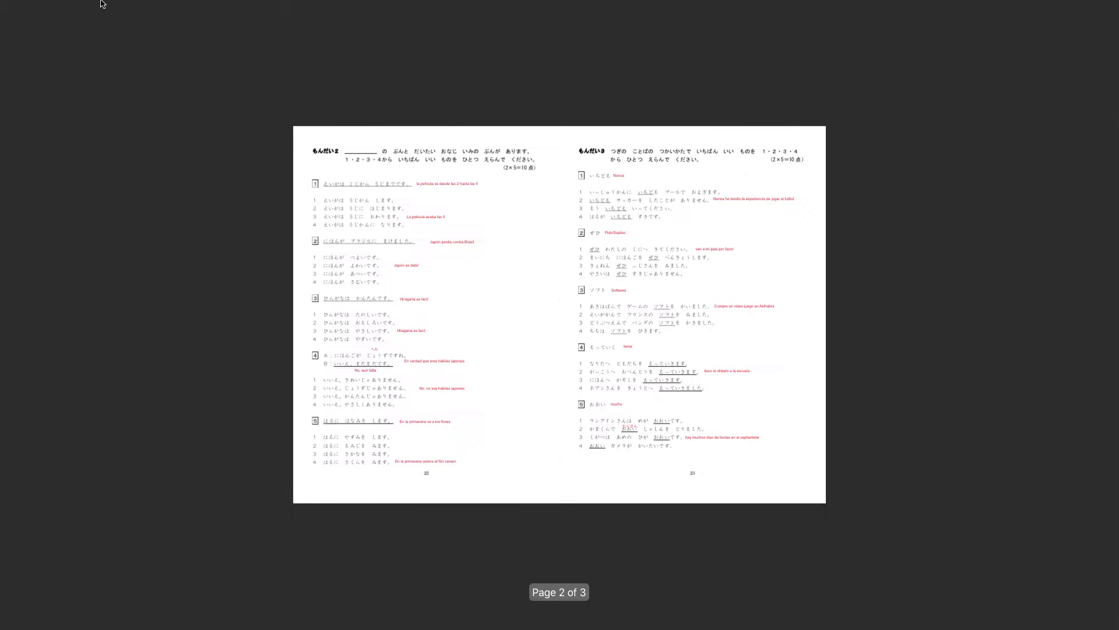
mouse_move(102, 3)
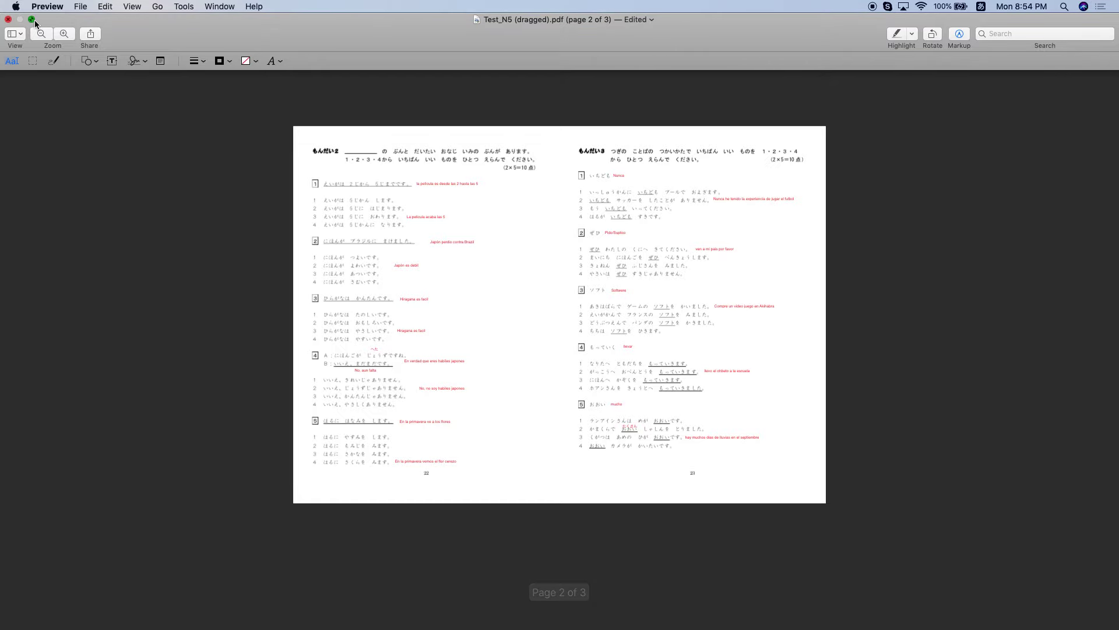
Put the PDF window away and open the Asistencia G1 sheet of the Plan de estudio 2019 workbook in Excel at full screen
left_click(32, 20)
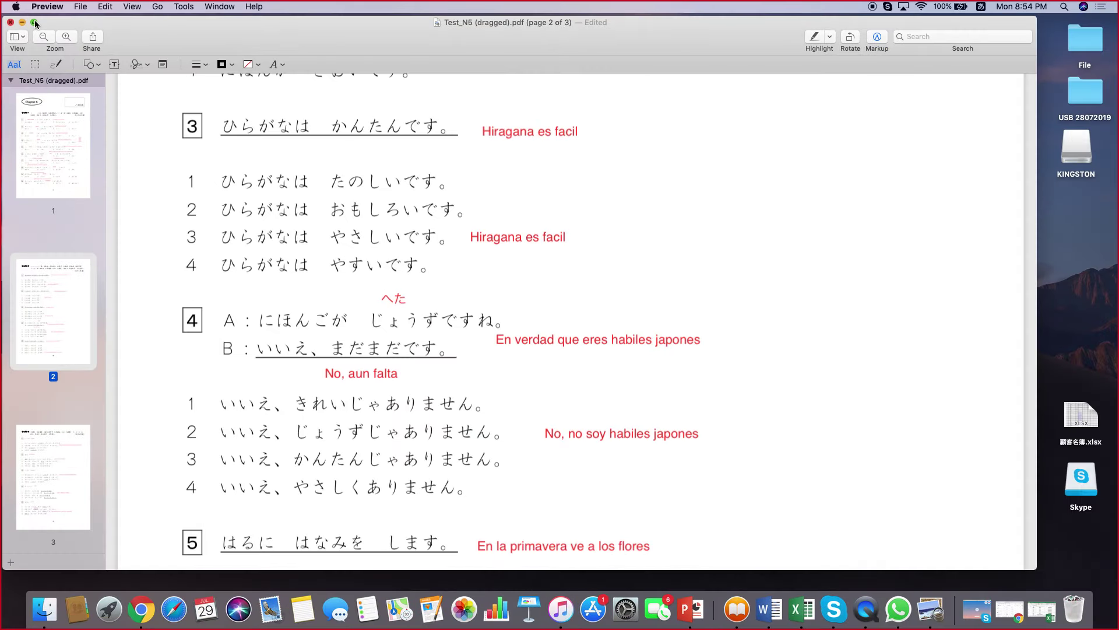
left_click(22, 23)
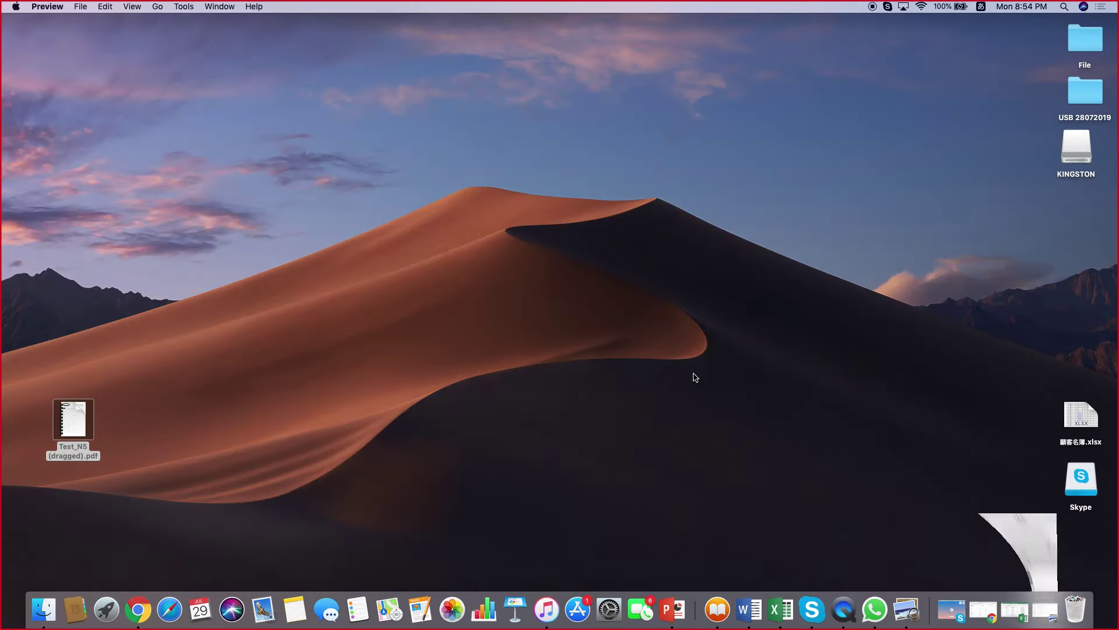
left_click(1014, 609)
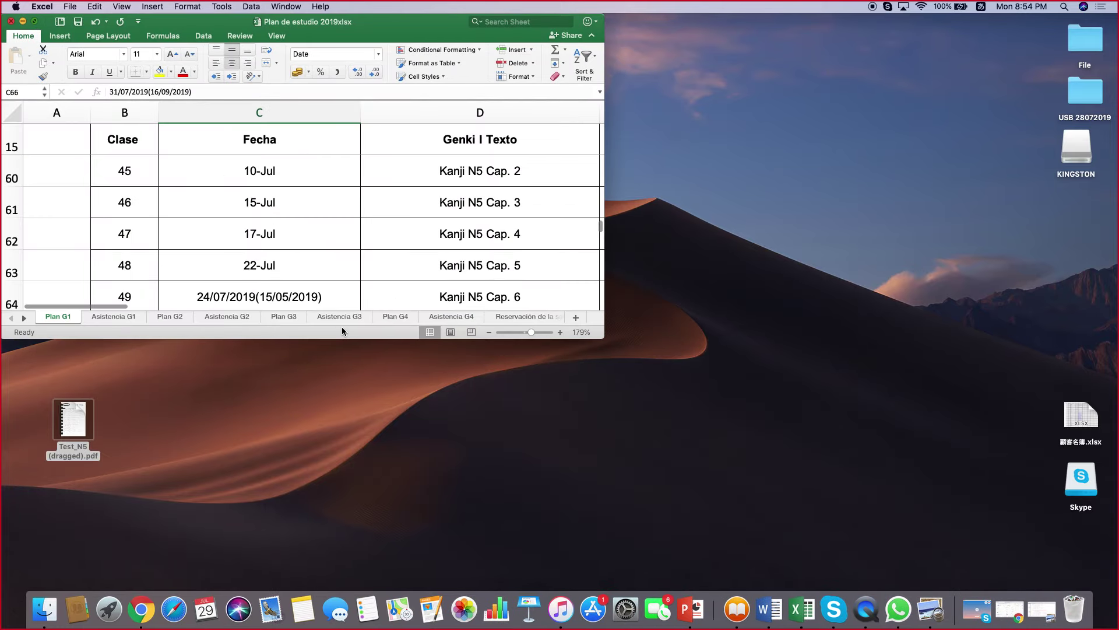
key("ctrl+super+f")
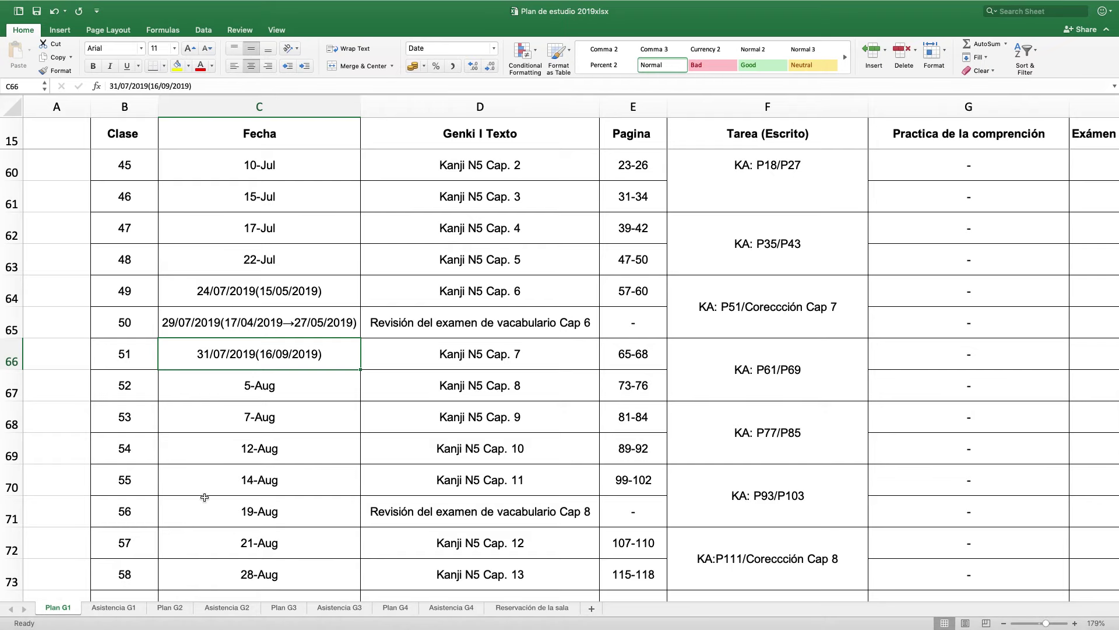
left_click(130, 610)
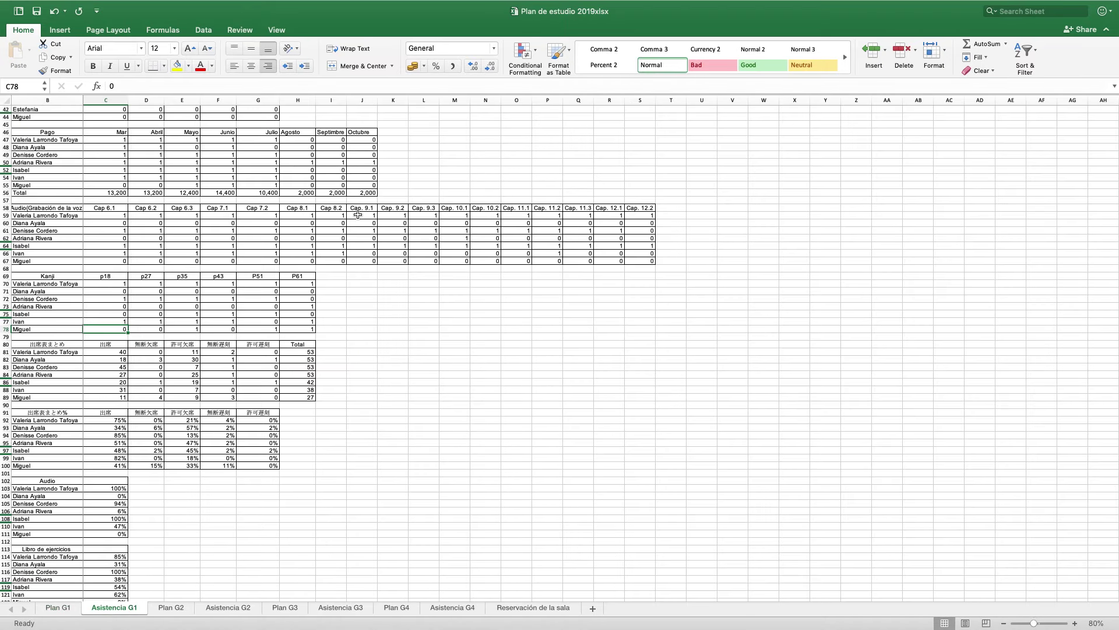
Copy the Correcion 5 heading of the Corrección table into the adjacent cell H35
scroll(358, 214, "up", 10)
left_click(277, 266)
key("super+c")
key("Right")
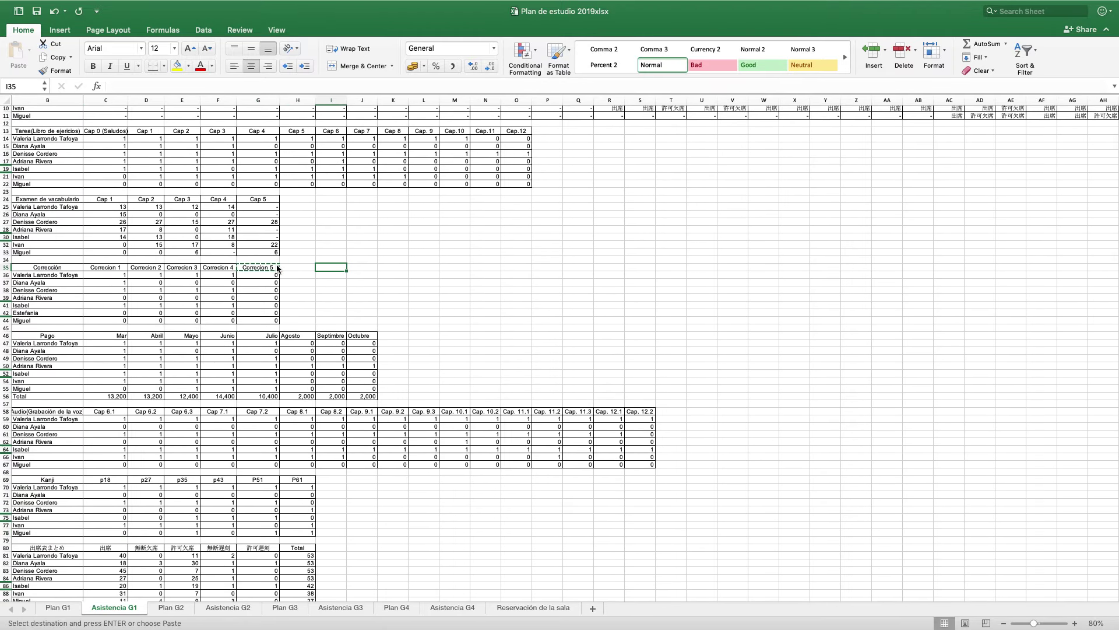
key("super+v")
left_click(297, 327)
Switch the input source to Spanish - ISO and change the heading in H35 to "Correcion 6"
double_click(309, 268)
key("BackSpace")
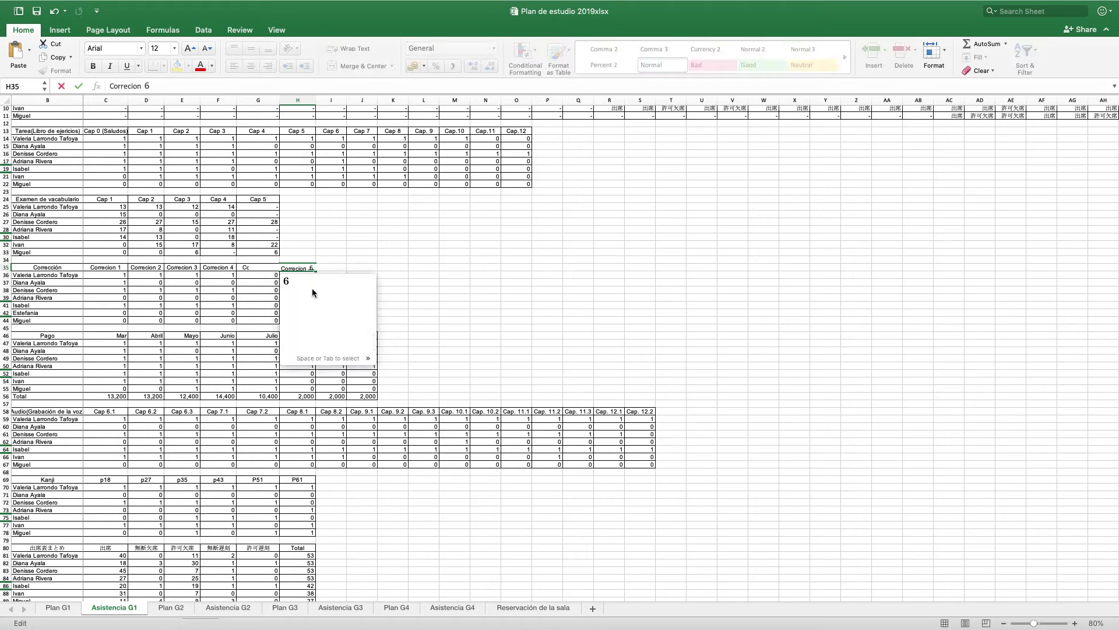
left_click(982, 6)
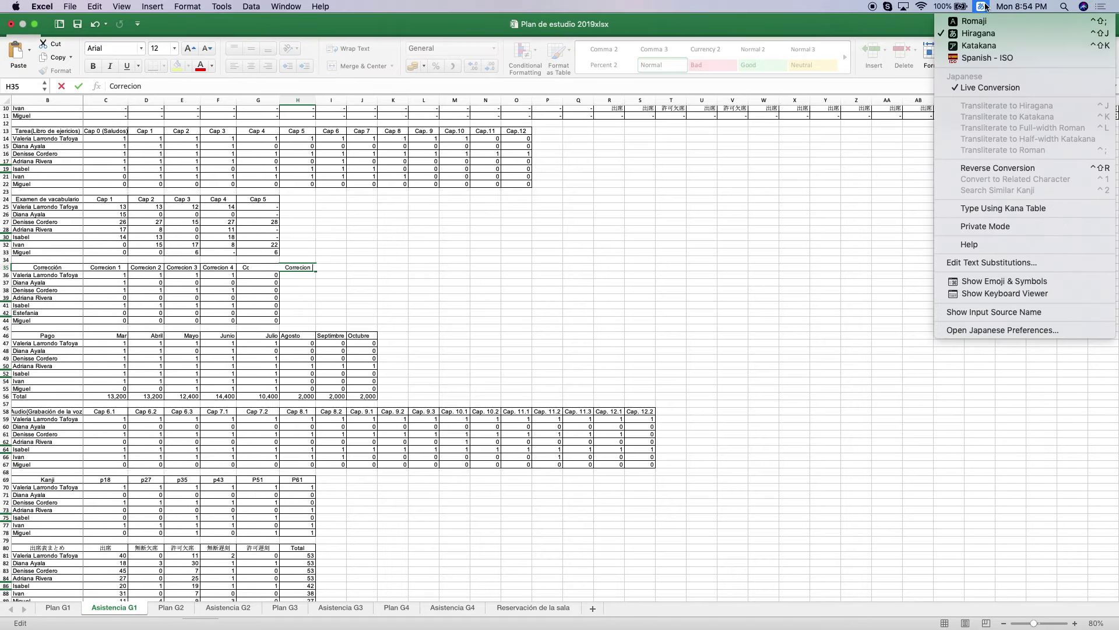
left_click(987, 56)
type("6")
key("Return")
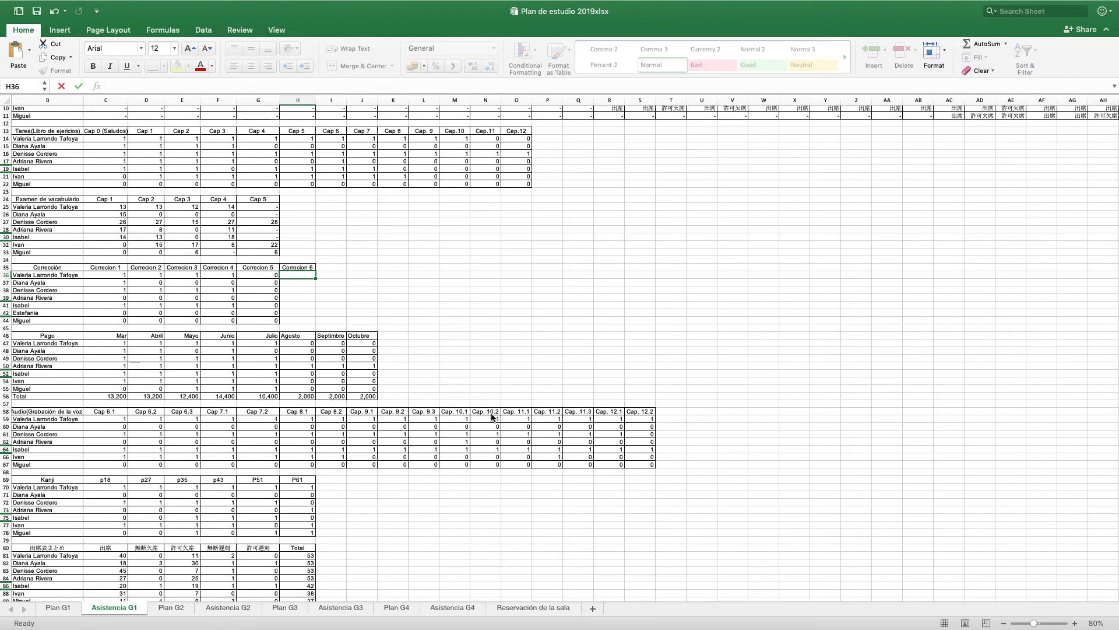
Enter 25 in cell H38 under the Correcion 6 heading
scroll(492, 415, "up", 5)
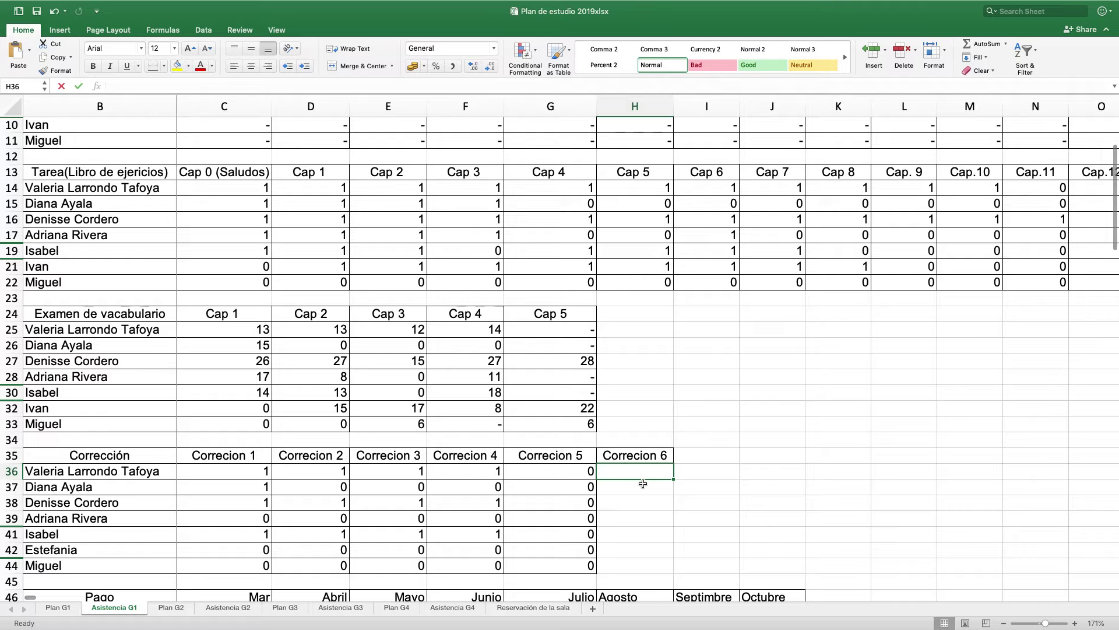
key("Down")
key("Down")
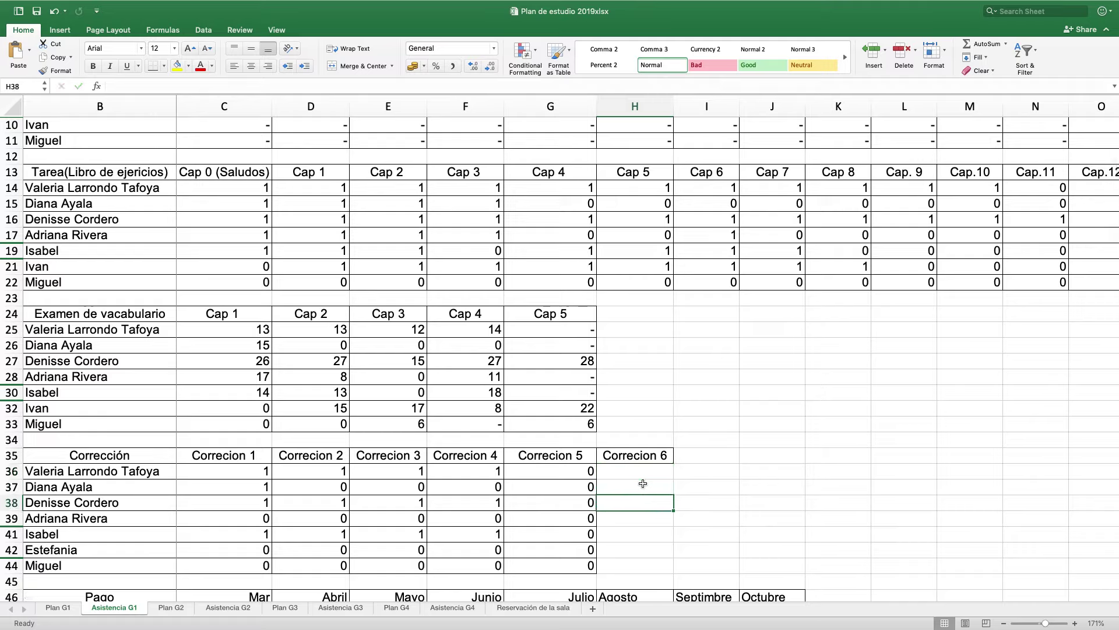
type("25")
key("Up")
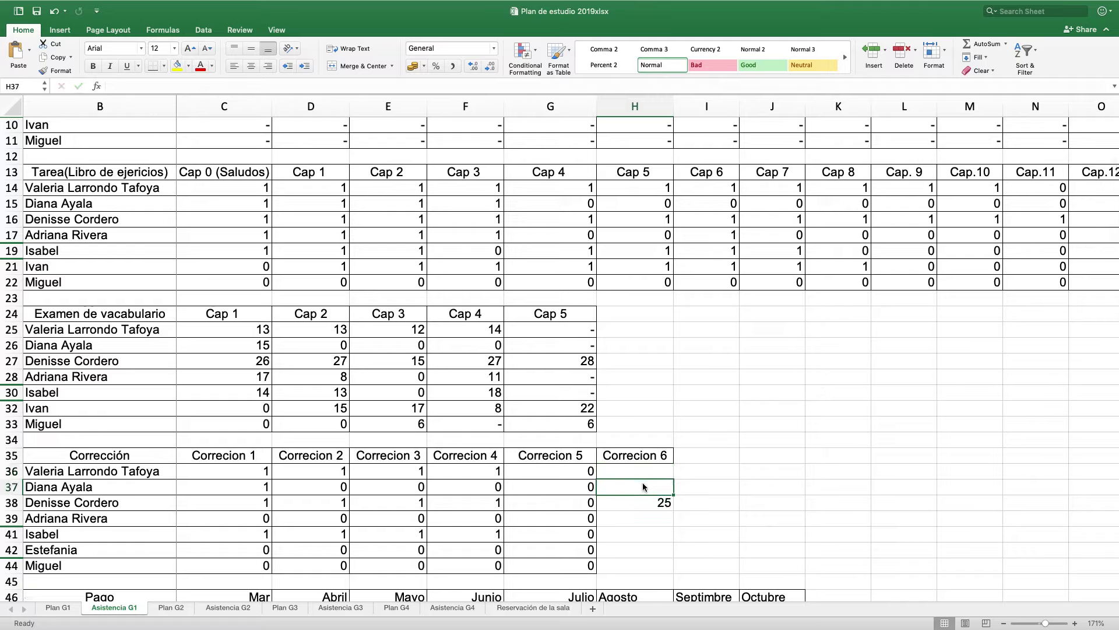
key("Left")
key("Right")
key("Down")
key("Down")
key("Down")
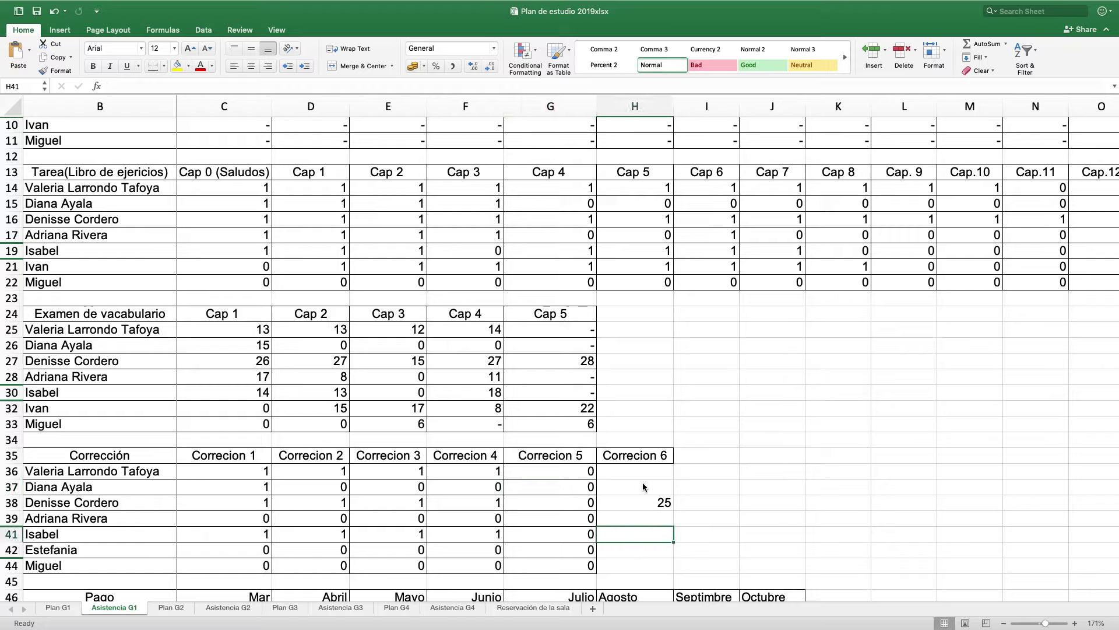
key("Down")
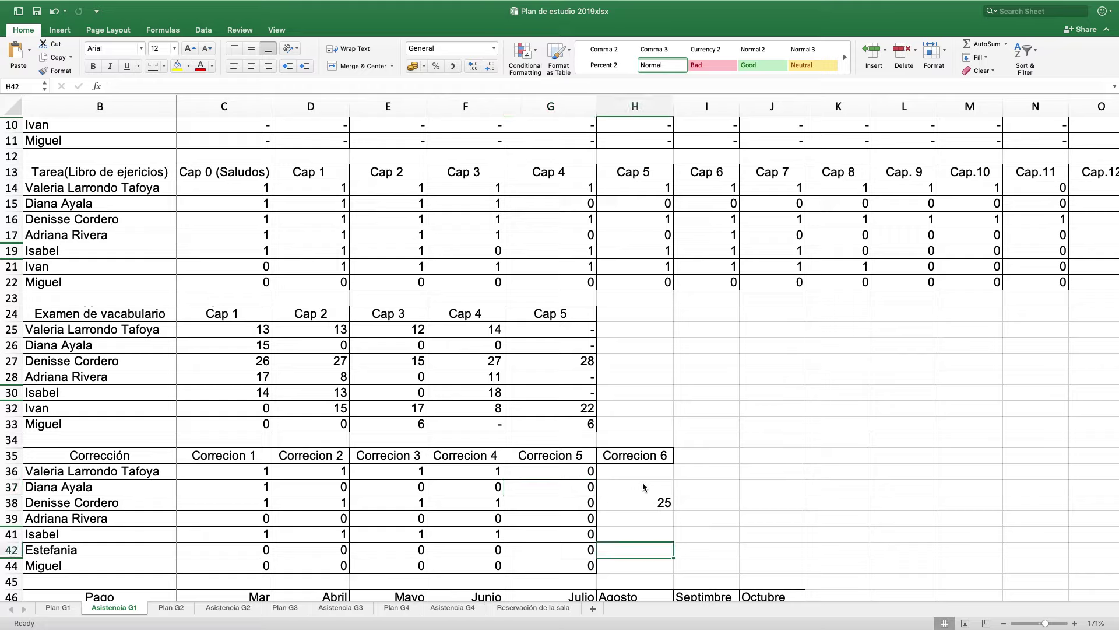
key("Up")
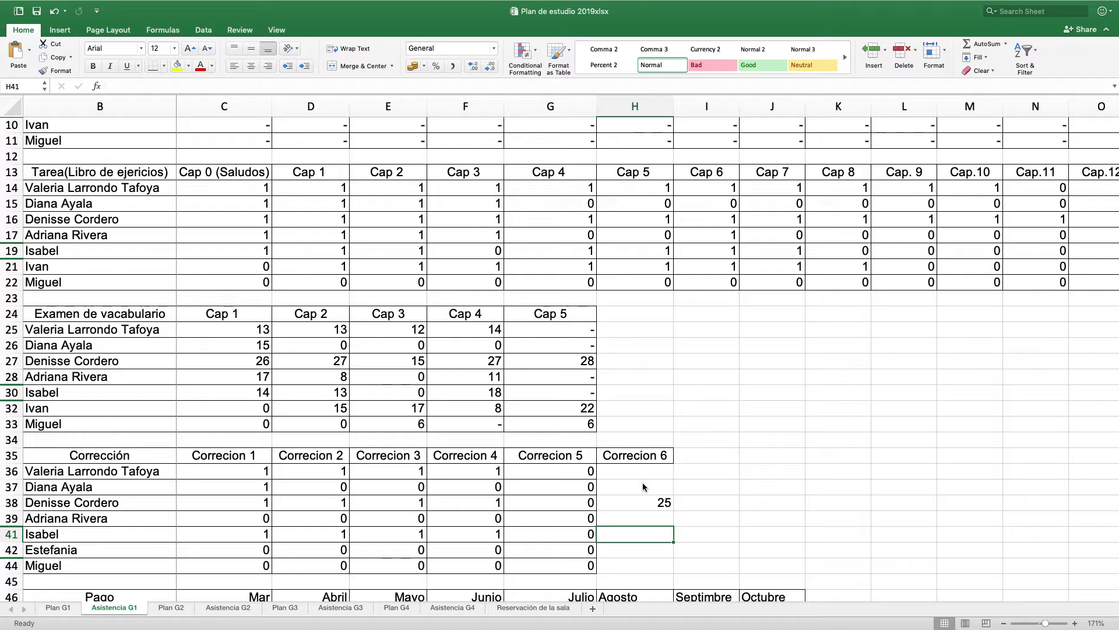
Take the workbook out of full screen and review the answers on pages 2 and 3 of Test_N5 (dragged).pdf in Preview
mouse_move(517, 3)
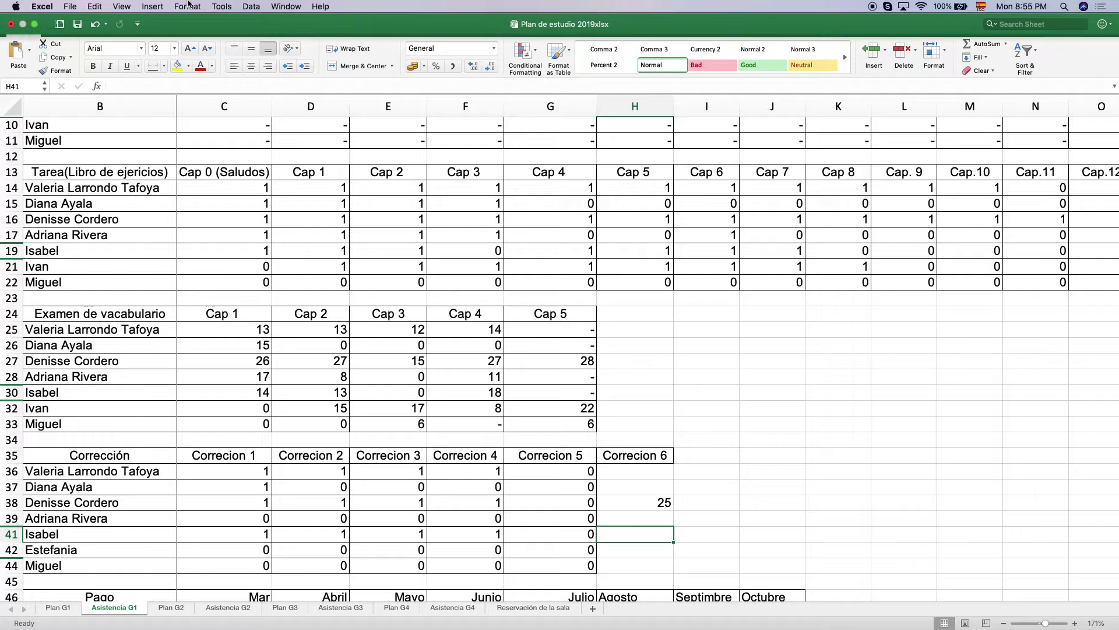
left_click(36, 24)
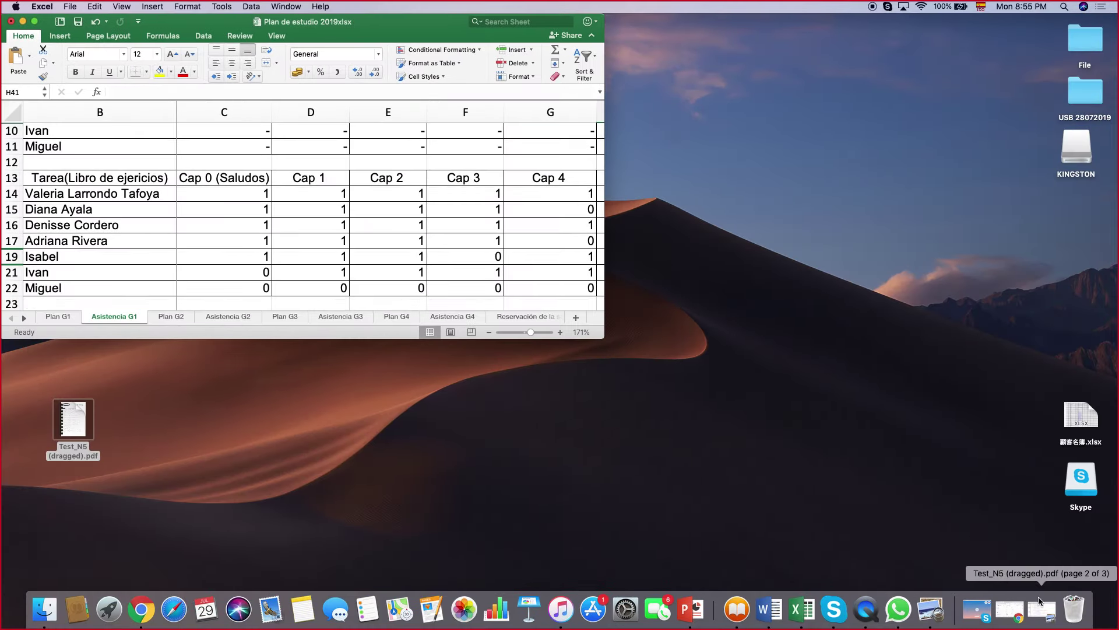
left_click(1042, 609)
scroll(457, 313, "down", 5)
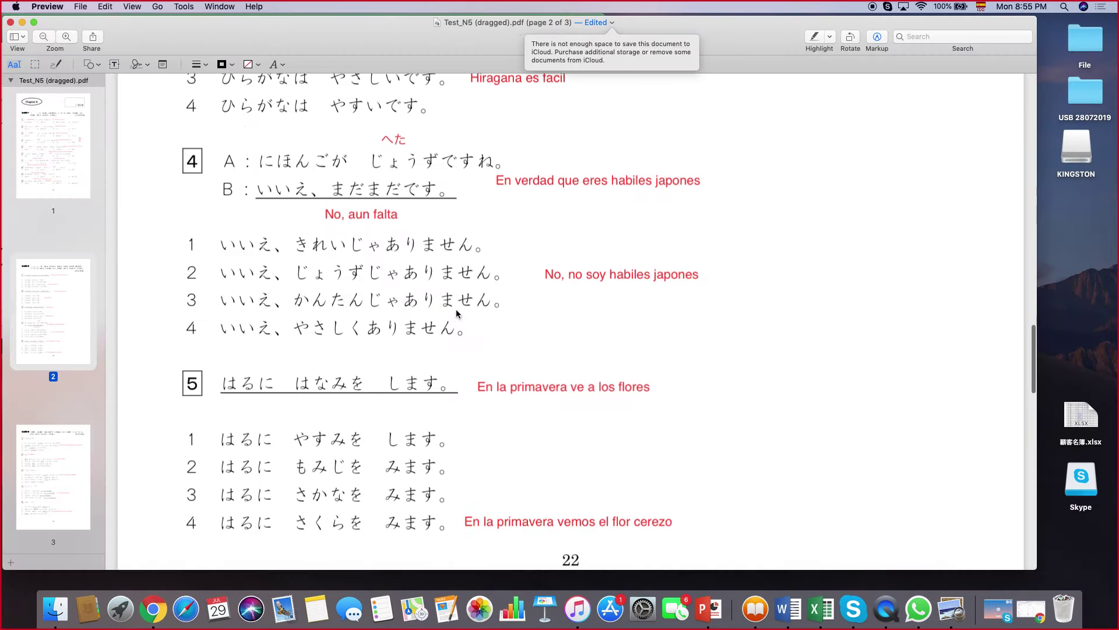
scroll(457, 310, "down", 15)
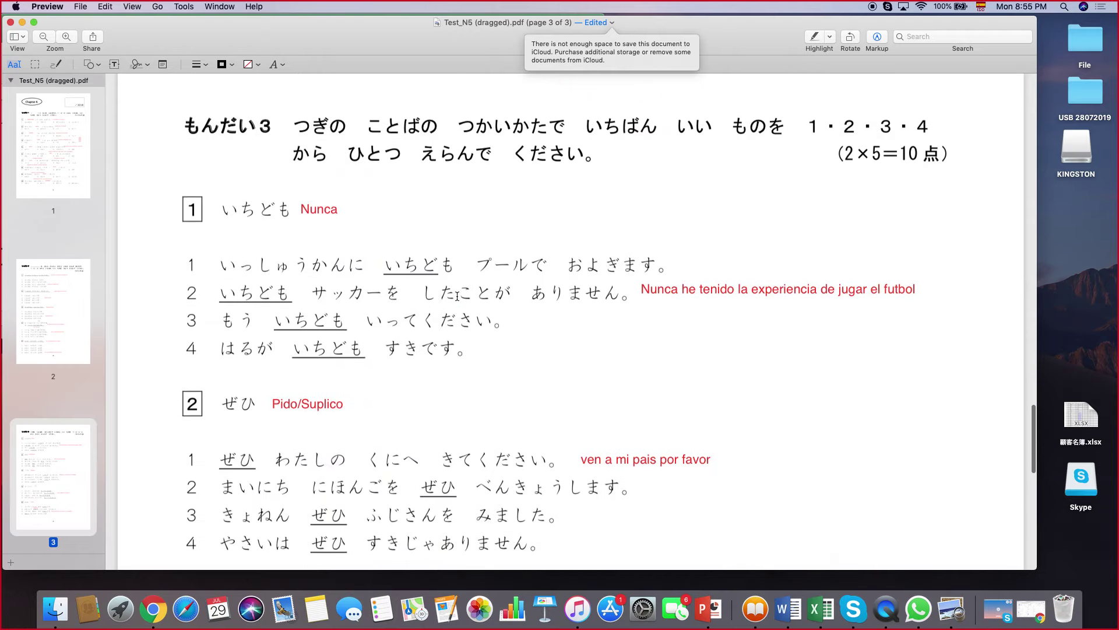
scroll(457, 296, "up", 5)
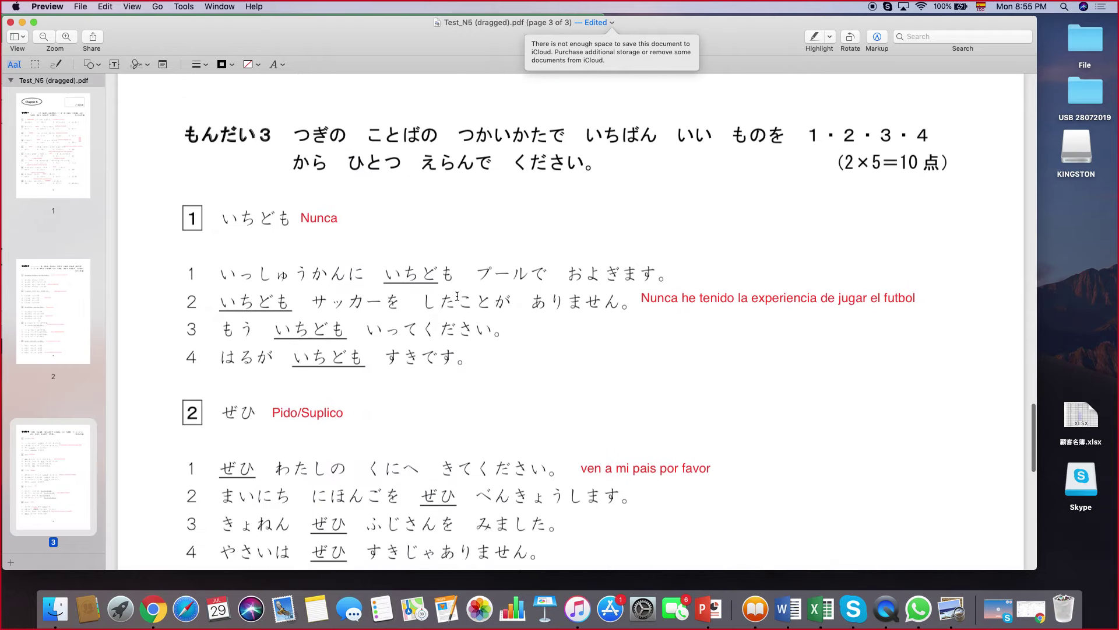
scroll(457, 296, "up", 14)
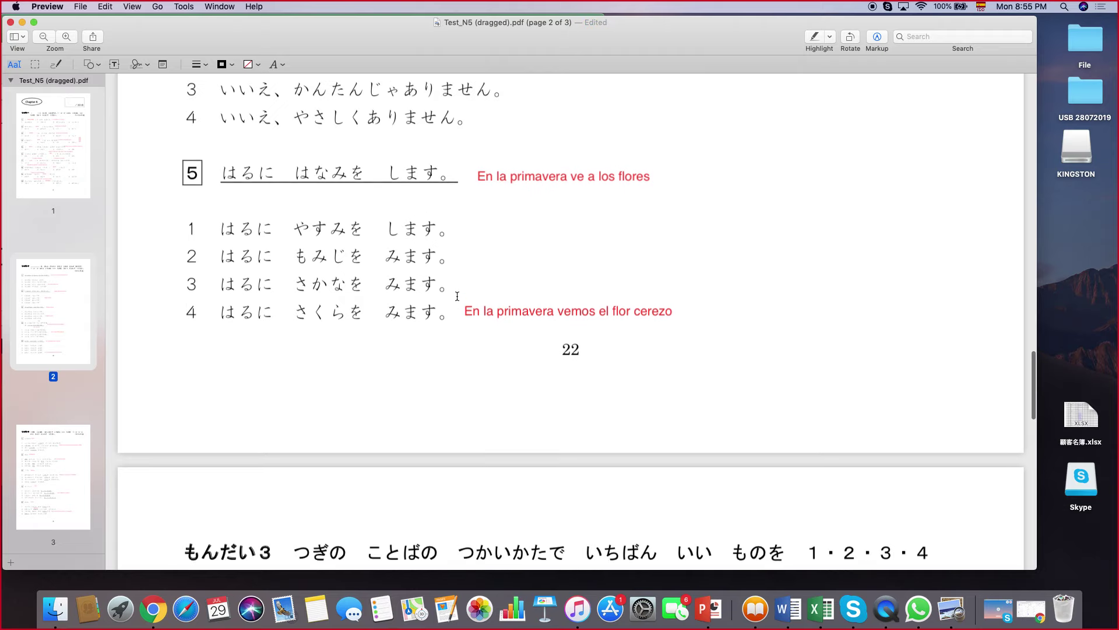
scroll(457, 296, "up", 5)
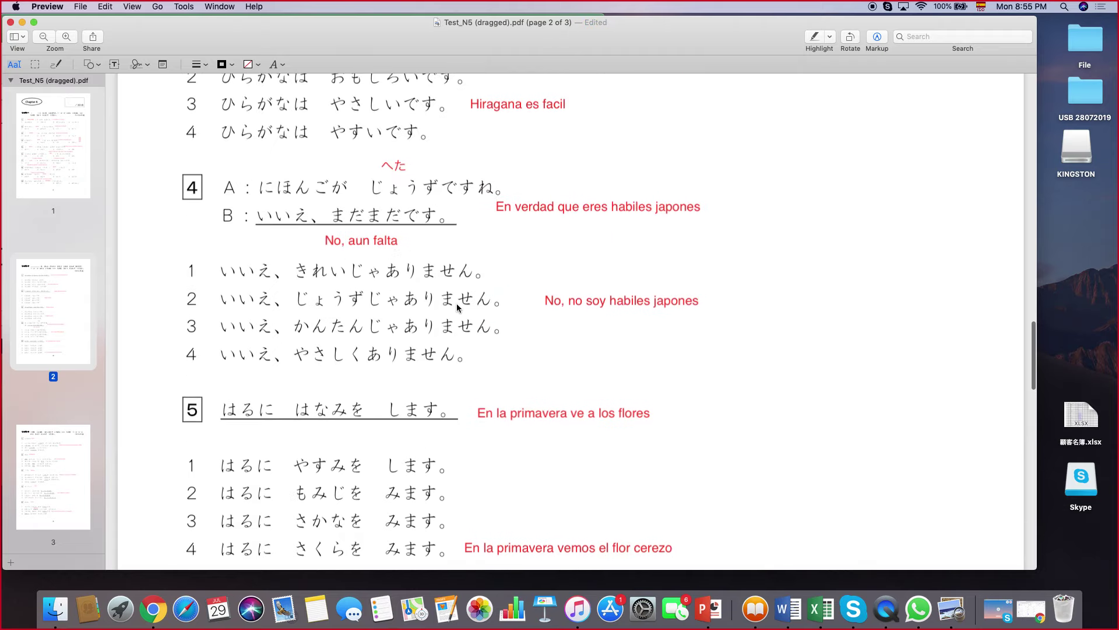
scroll(456, 303, "down", 1)
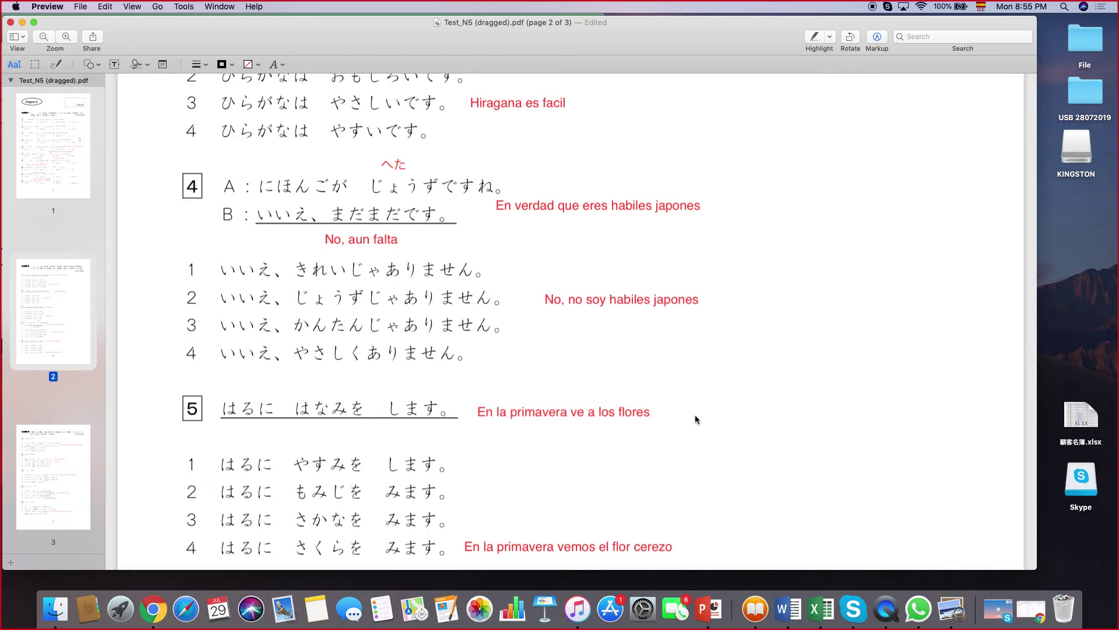
scroll(500, 405, "up", 9)
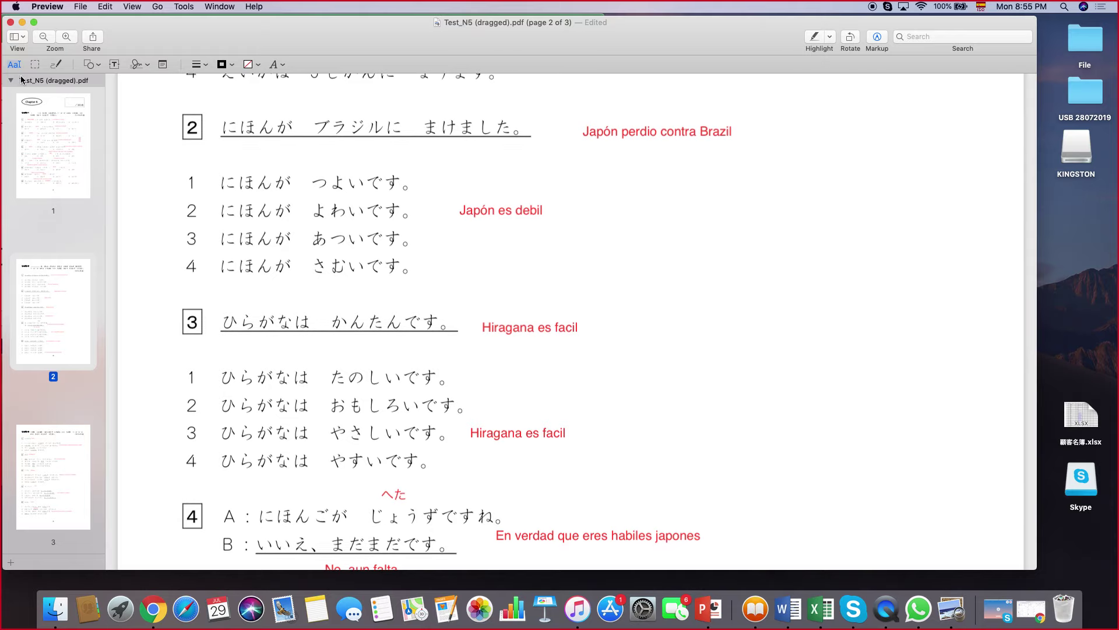
Return to the Excel workbook and enter 16 in cell H41 under the Correcion 6 heading
left_click(22, 22)
left_click(376, 205)
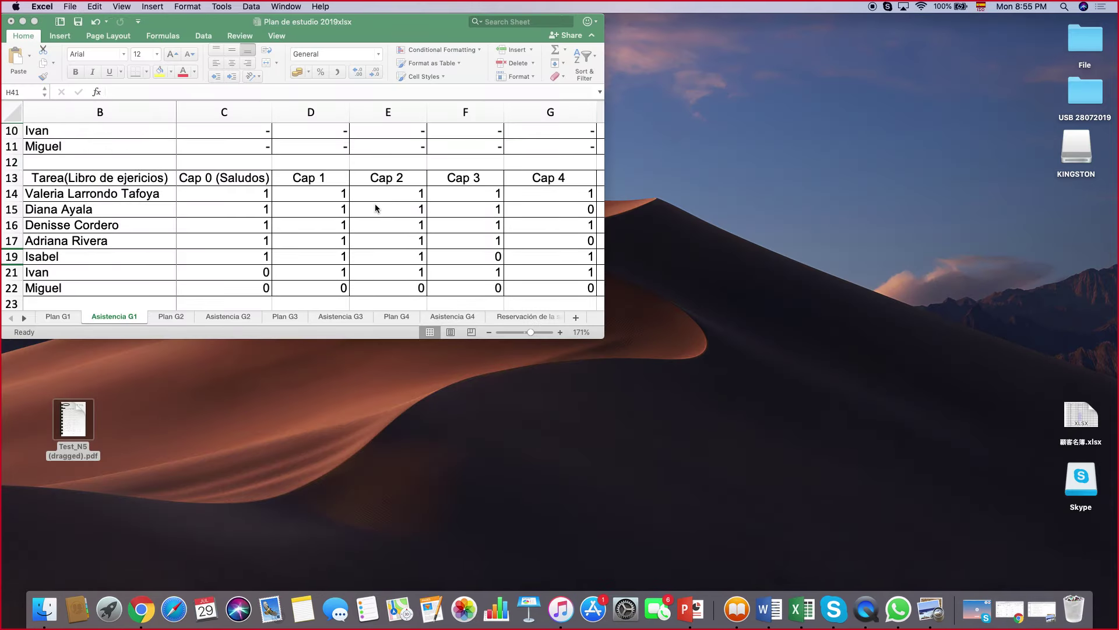
scroll(375, 204, "right", 4)
scroll(377, 206, "up", 2)
scroll(378, 206, "up", 2)
scroll(377, 206, "right", 2)
scroll(377, 206, "down", 10)
scroll(378, 206, "left", 2)
scroll(377, 206, "left", 3)
scroll(378, 206, "up", 1)
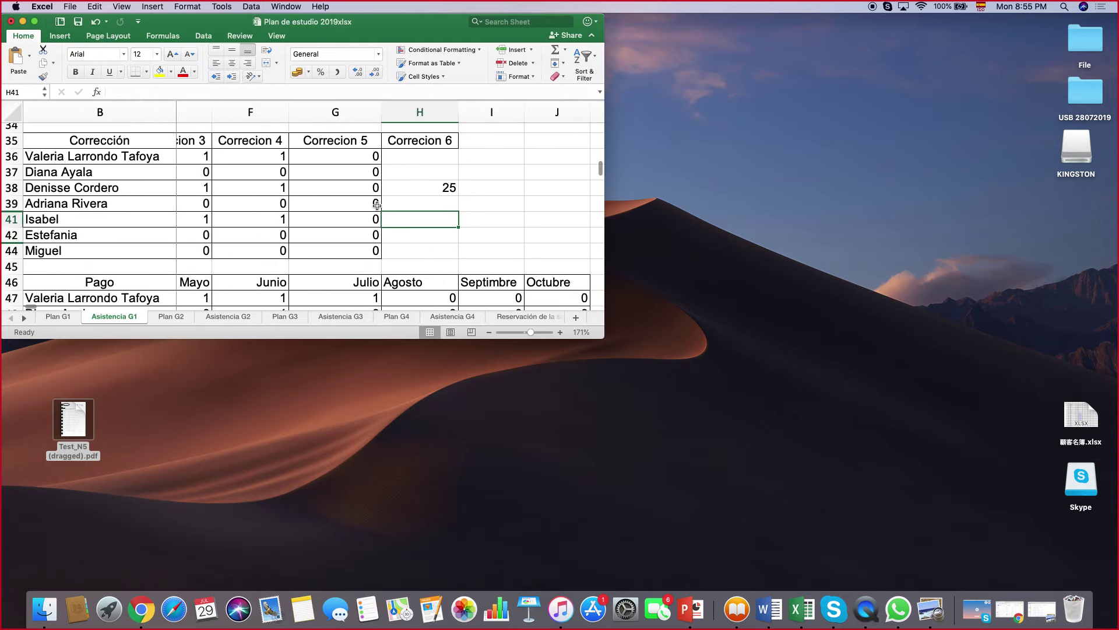
key("Left")
key("Up")
key("Right")
key("Down")
type("16")
key("Return")
key("Left")
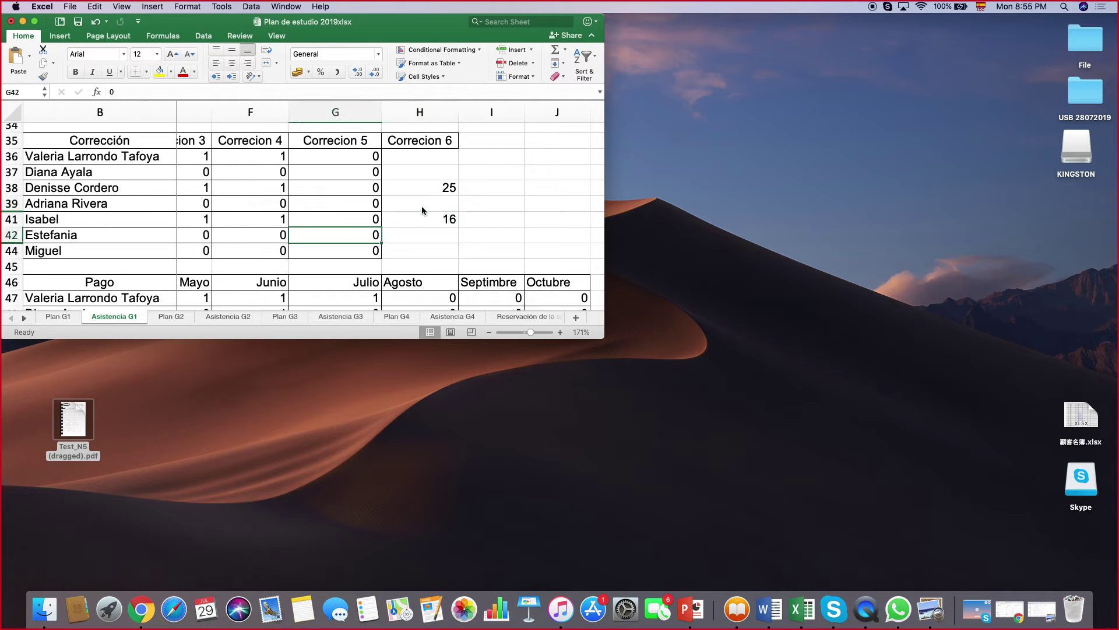
key("Right")
key("Left")
key("Right")
key("Up")
key("Left")
key("Right")
key("Left")
key("Left")
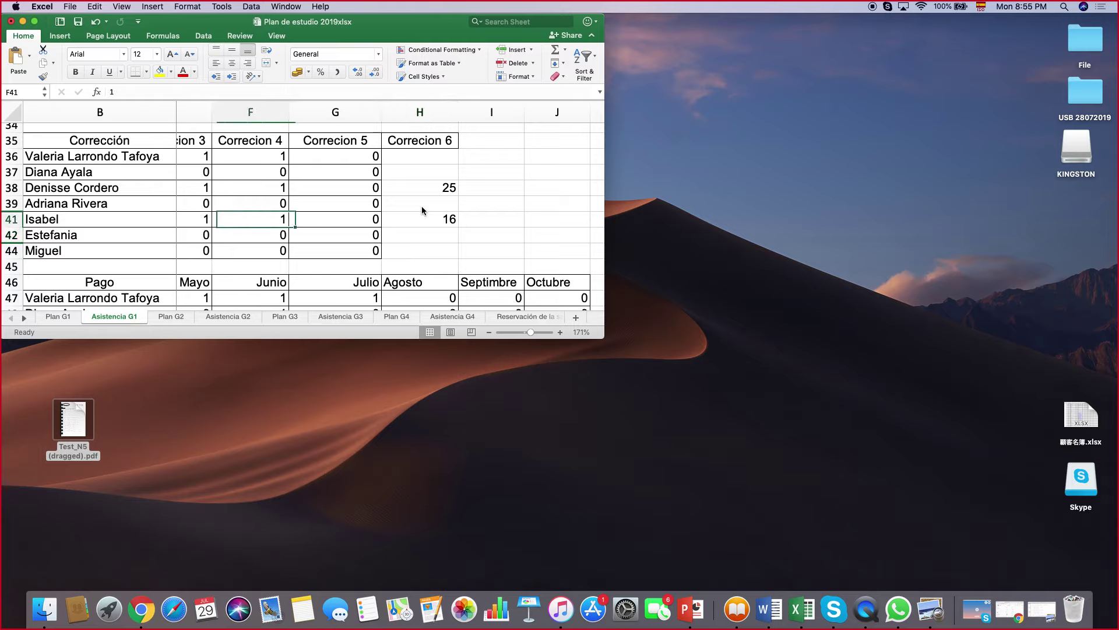
Enter 15 in cell H39 under the Correcion 6 heading
key("Left")
key("Right")
key("Right")
key("Right")
key("Up")
key("Up")
key("Up")
key("Down")
key("Down")
type("15")
key("Return")
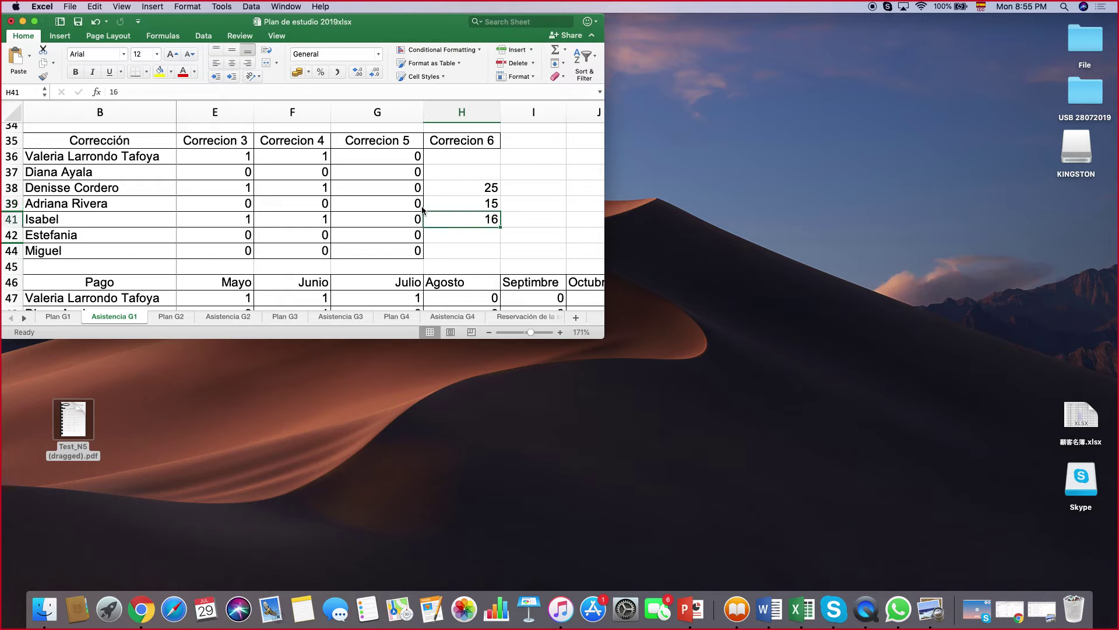
Check the Correcion 6 column against the student rows to find which scores are still missing
key("Up")
key("Up")
key("Up")
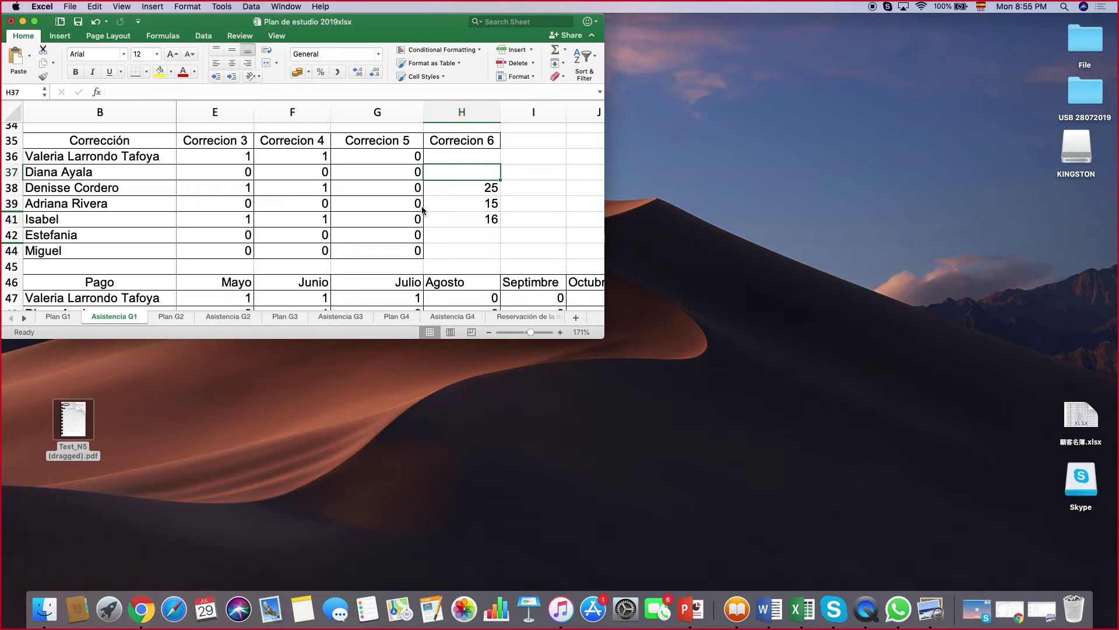
key("Down")
key("Down")
key("Down")
key("Down")
key("Down")
key("Up")
key("Up")
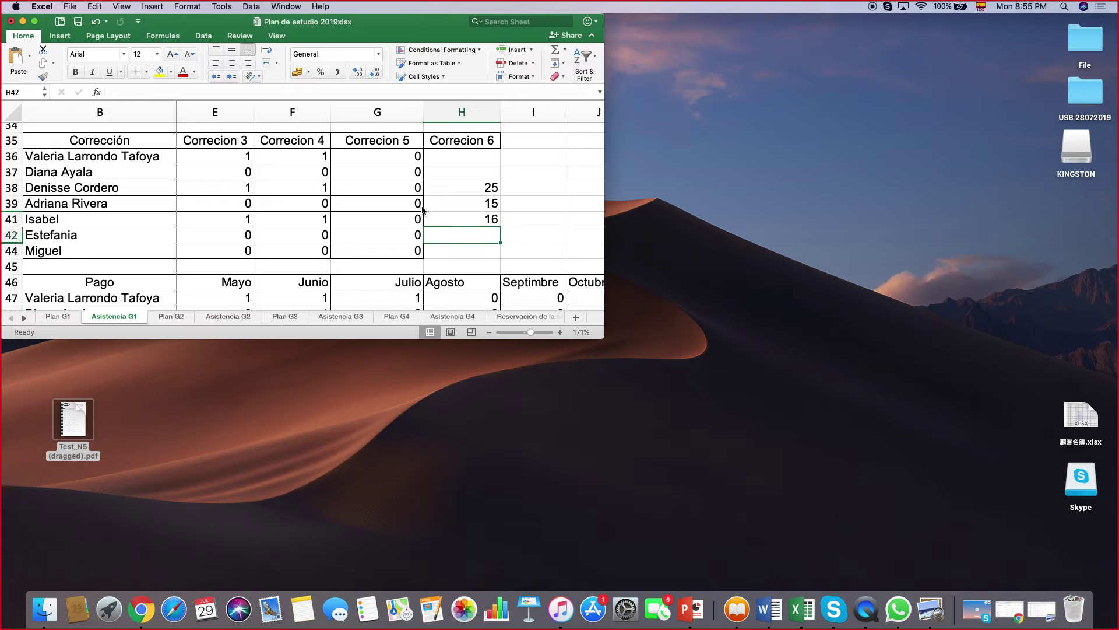
scroll(423, 209, "down", 2)
scroll(422, 205, "up", 3)
scroll(422, 205, "right", 1)
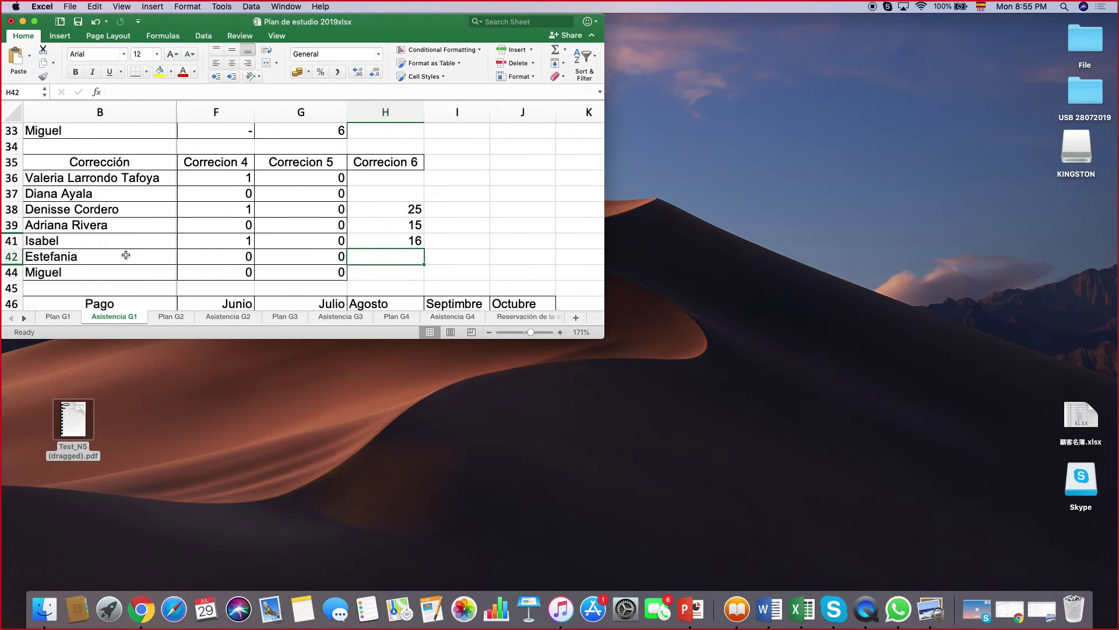
scroll(125, 255, "up", 1)
scroll(126, 255, "down", 5)
Enter 24 in cell H44 under the Correcion 6 heading and minimize the workbook
left_click(85, 224)
scroll(400, 218, "up", 2)
left_click(397, 236)
left_click(385, 248)
key("Tab")
key("Return")
left_click(381, 254)
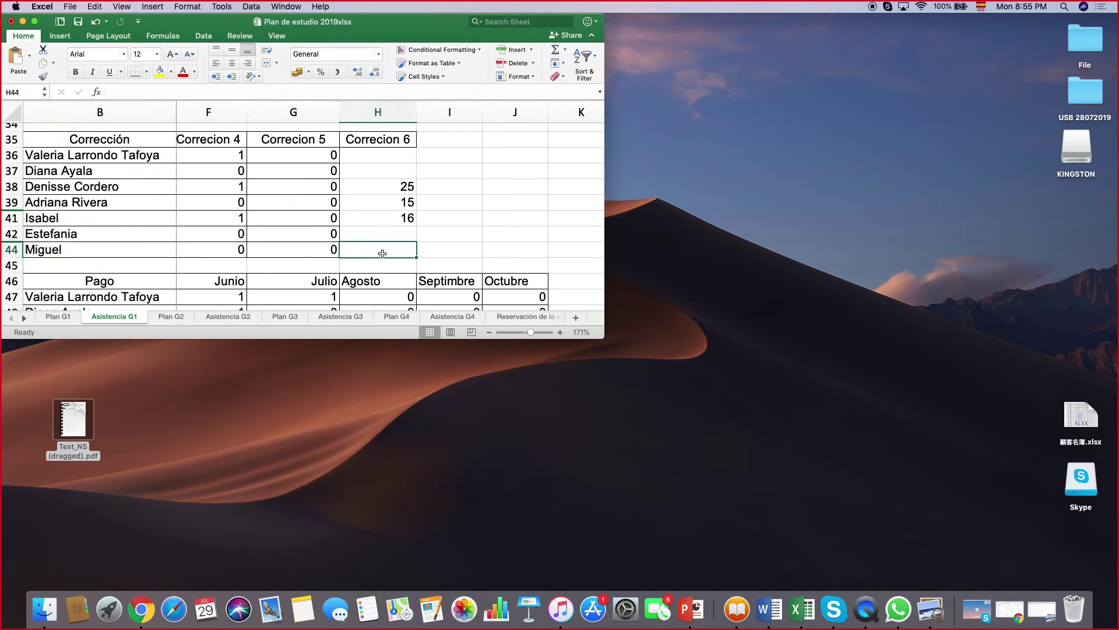
type("24")
key("Return")
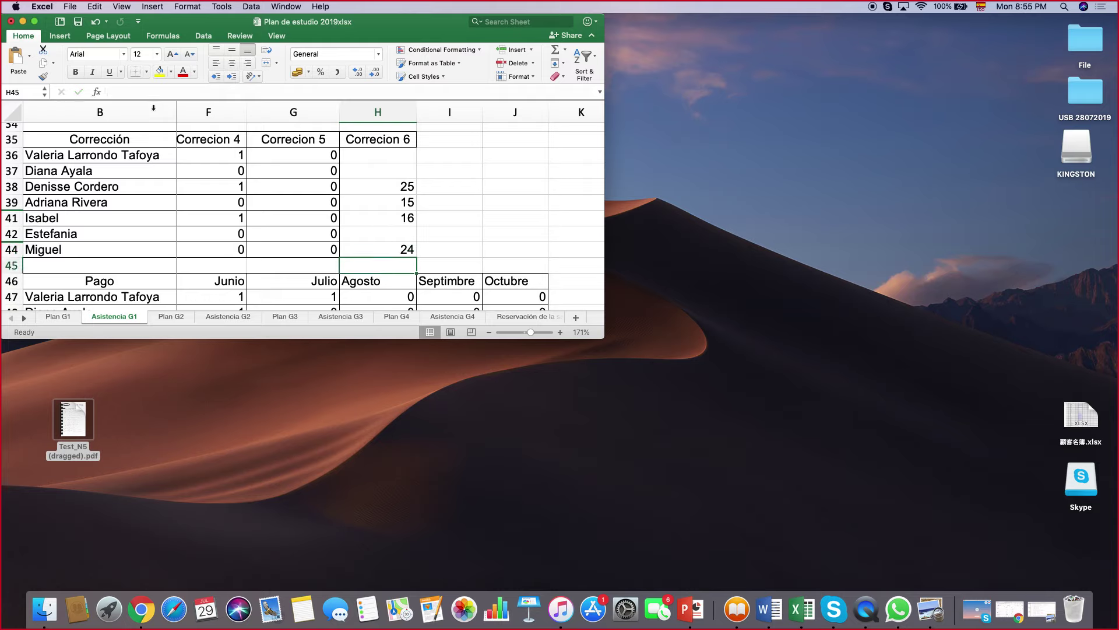
left_click(23, 22)
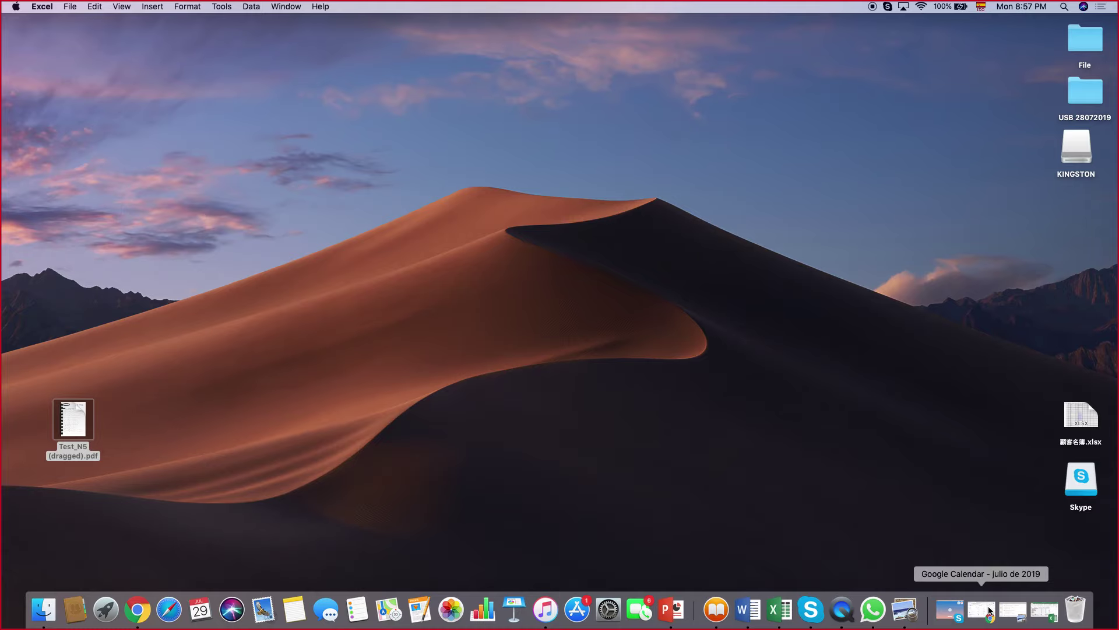
Restore the workbook in full screen and open the Plan G1 sheet at the Kanji N5 class rows
left_click(1044, 610)
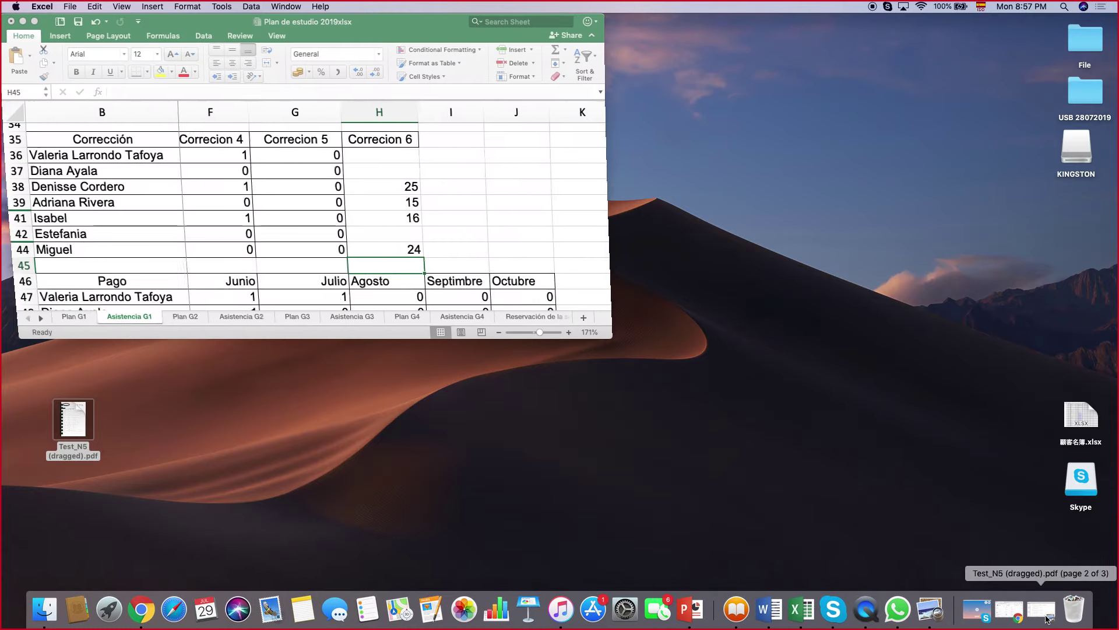
left_click(35, 22)
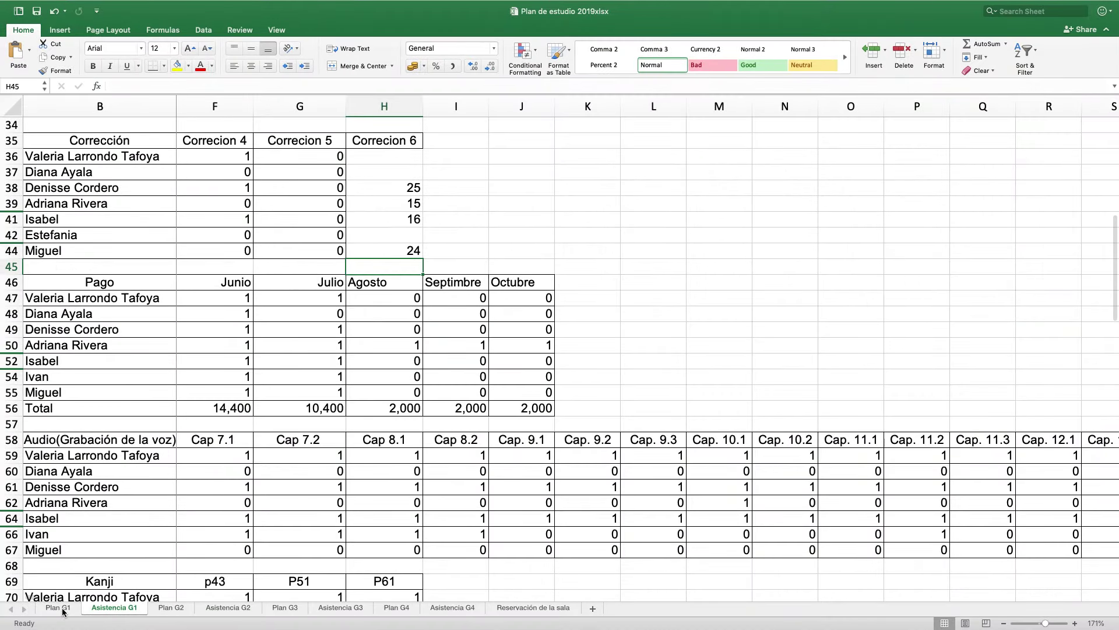
left_click(60, 609)
scroll(369, 417, "down", 3)
scroll(589, 452, "right", 5)
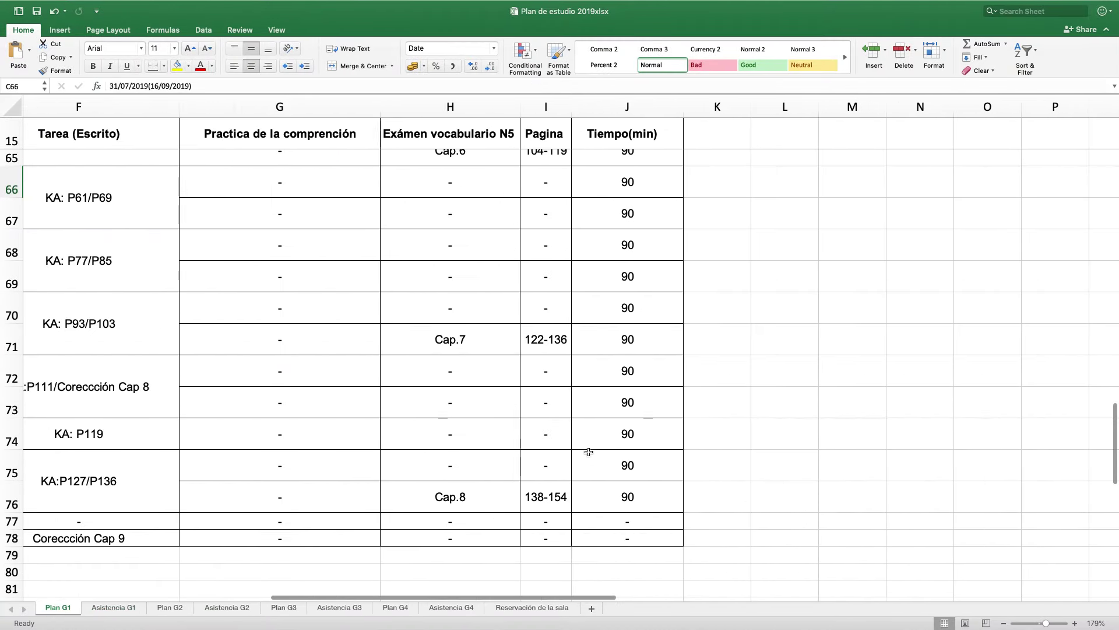
scroll(588, 452, "left", 10)
scroll(589, 451, "up", 2)
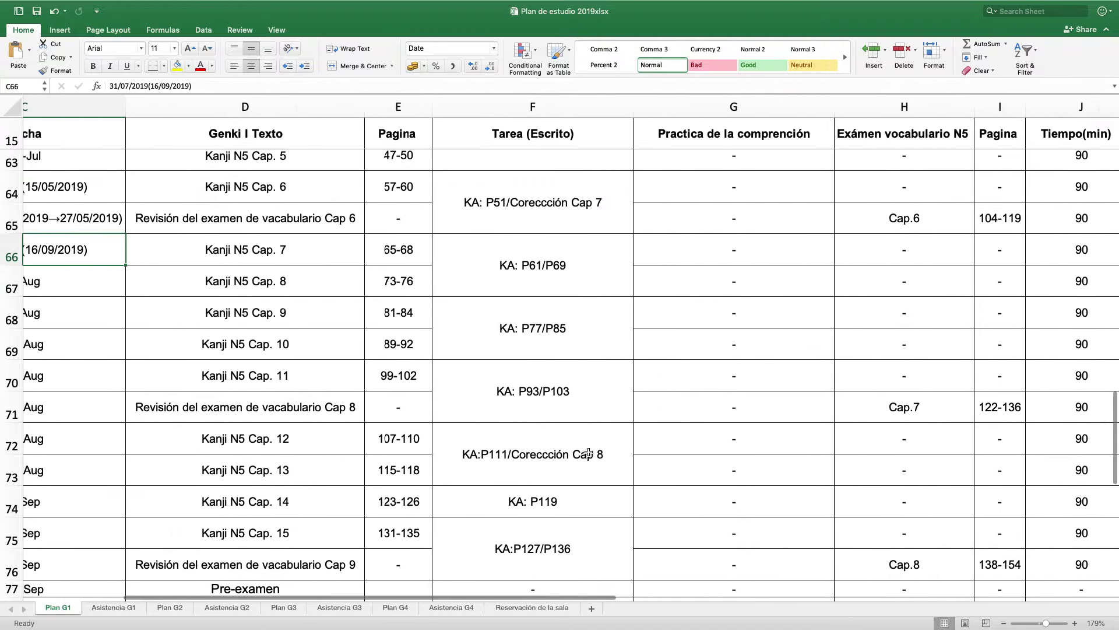
Examine the upcoming class dates and topics on Plan G1, from the Cap 8 vocabulary exam review in row 71 up to row 68
left_click(14, 424)
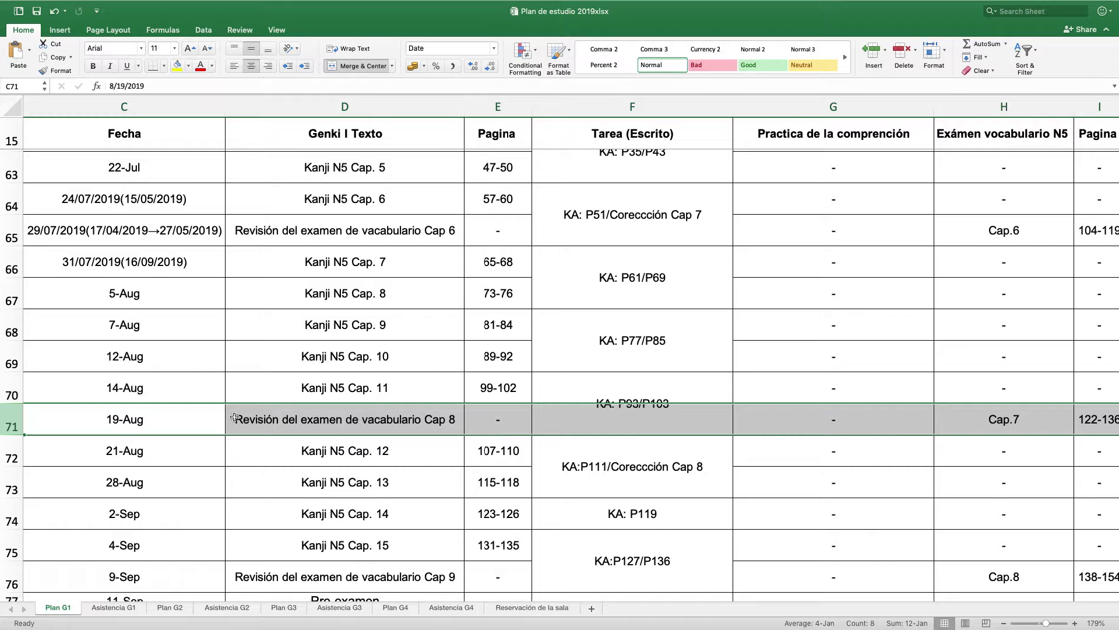
key("Left")
key("Right")
key("Right")
key("Left")
key("Left")
key("Right")
key("Right")
key("Left")
key("Up")
key("Up")
key("Up")
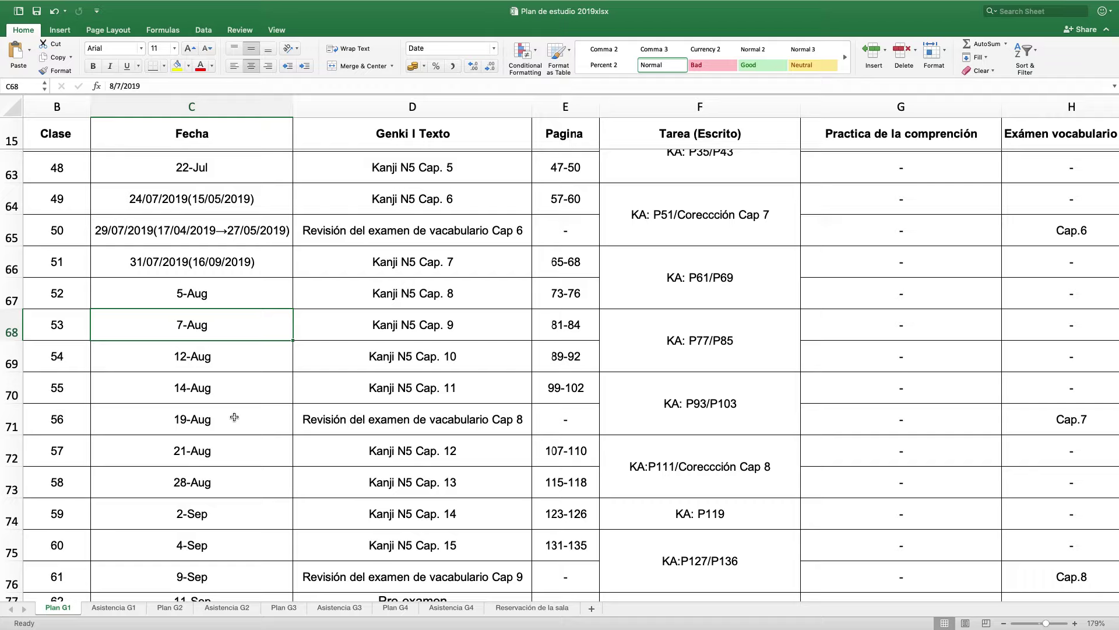
Take the workbook out of full screen, minimize it and bring back Test_N5 (dragged).pdf in Preview
mouse_move(409, 3)
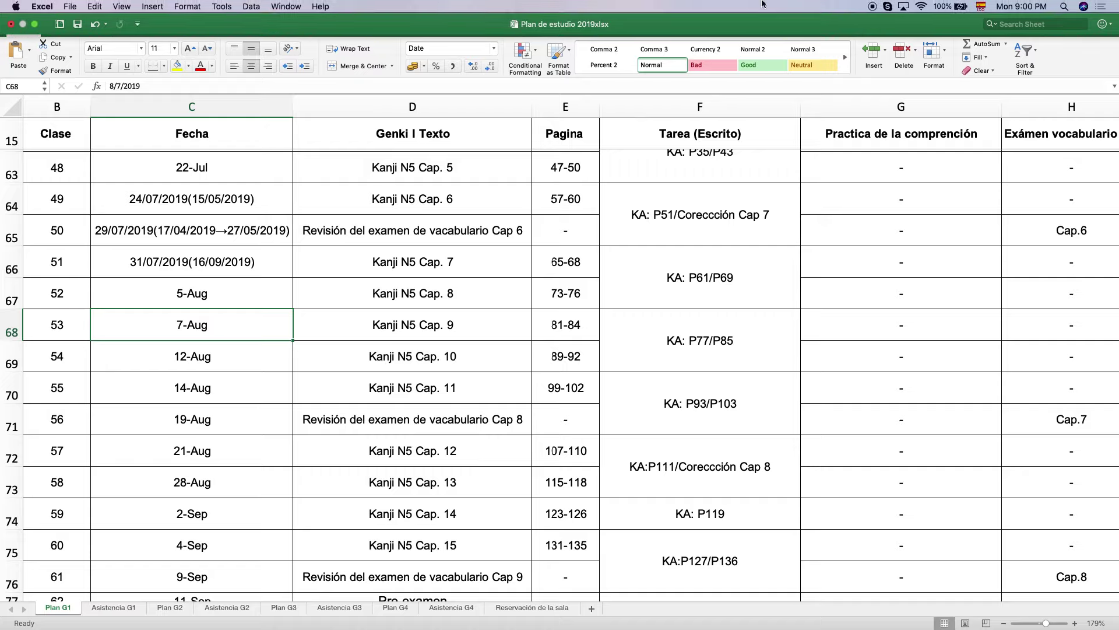
left_click(33, 27)
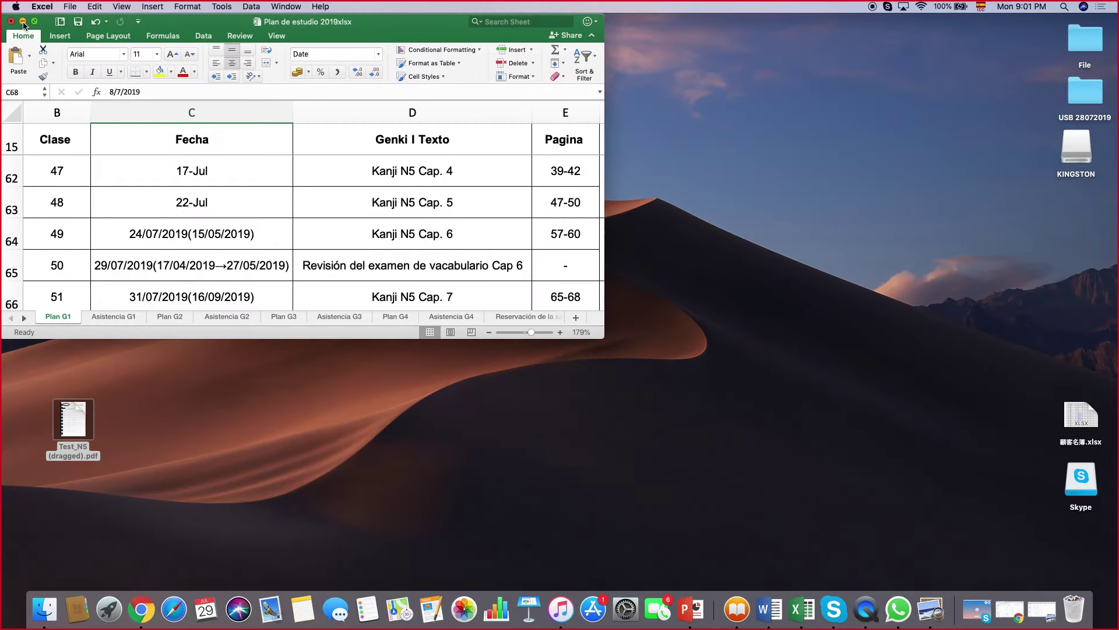
left_click(23, 22)
left_click(1014, 610)
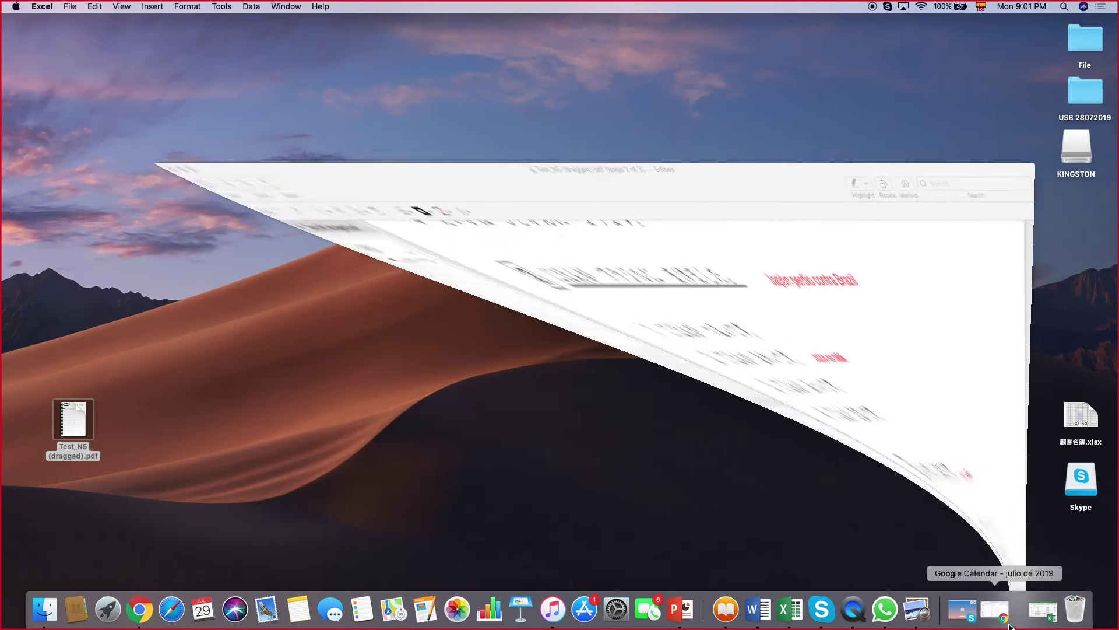
Review the annotated answers on page 3 of the test PDF at a smaller zoom and close the document
scroll(541, 296, "down", 5)
scroll(541, 296, "down", 15)
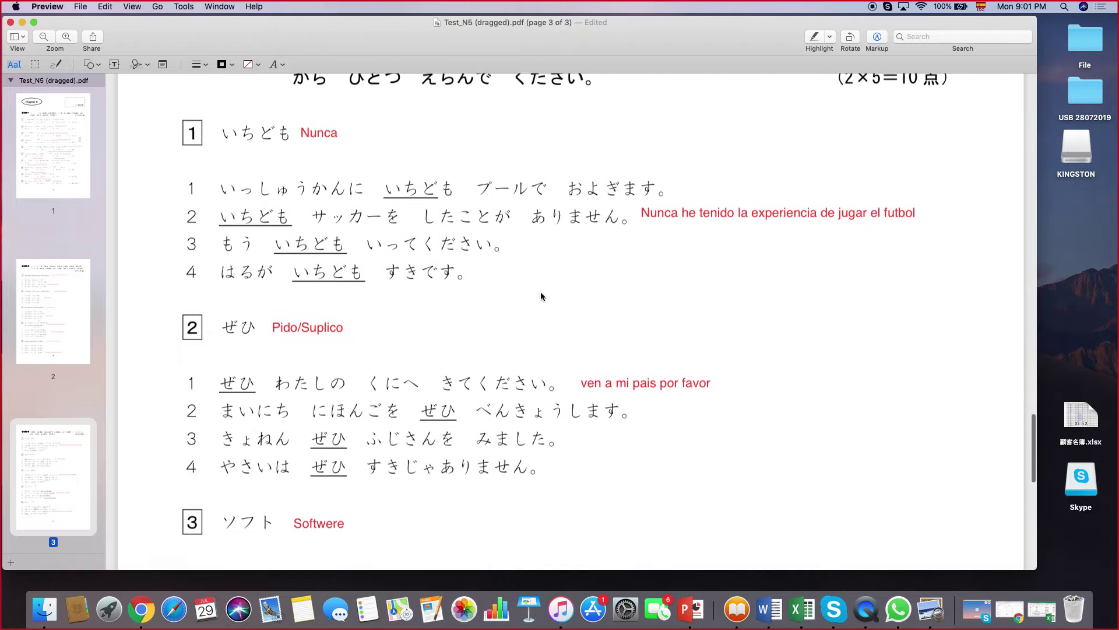
key("super+minus")
scroll(541, 296, "up", 5)
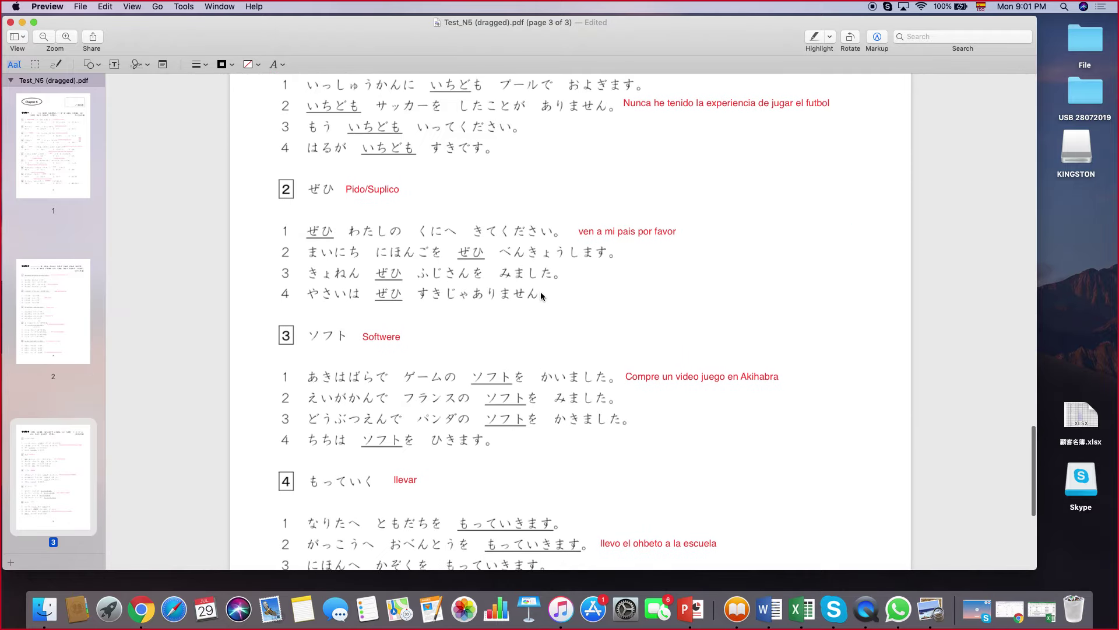
scroll(541, 296, "down", 2)
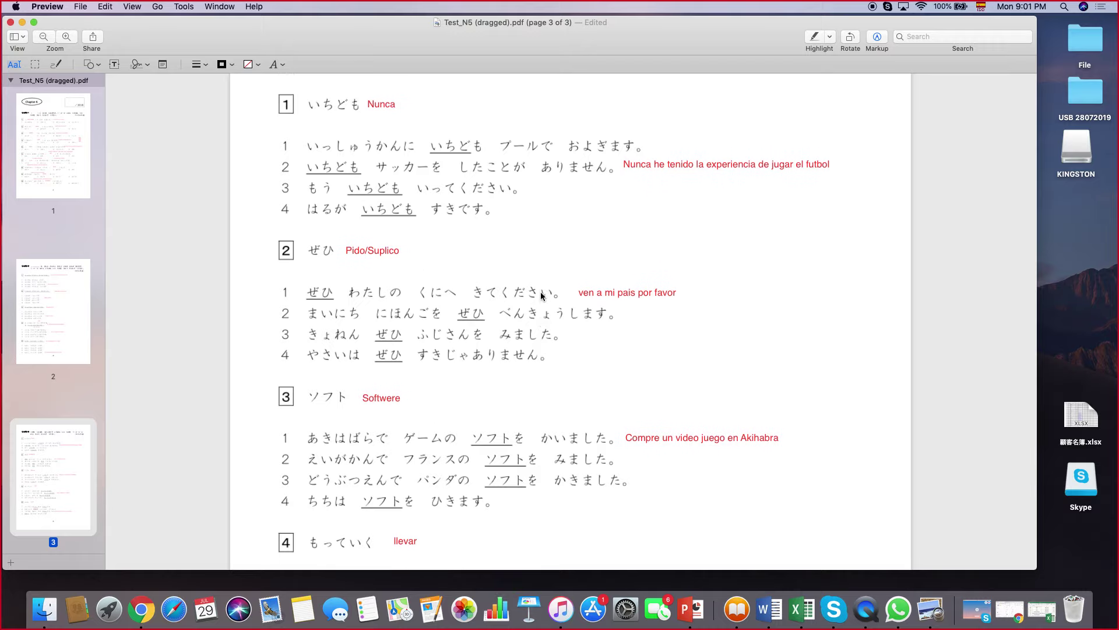
scroll(541, 295, "down", 6)
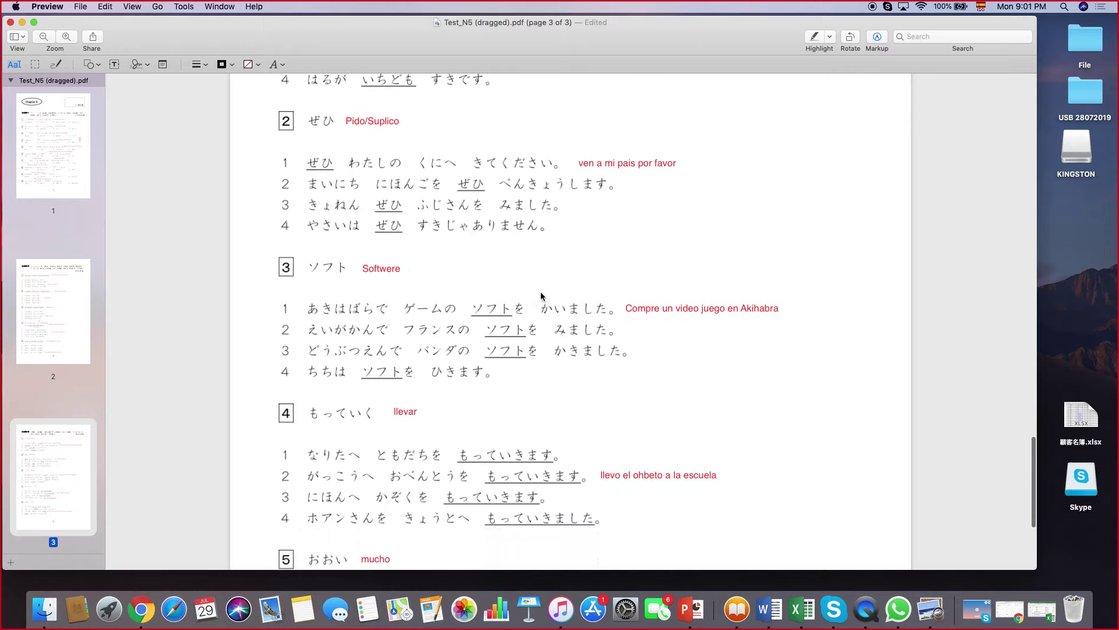
scroll(540, 295, "down", 1)
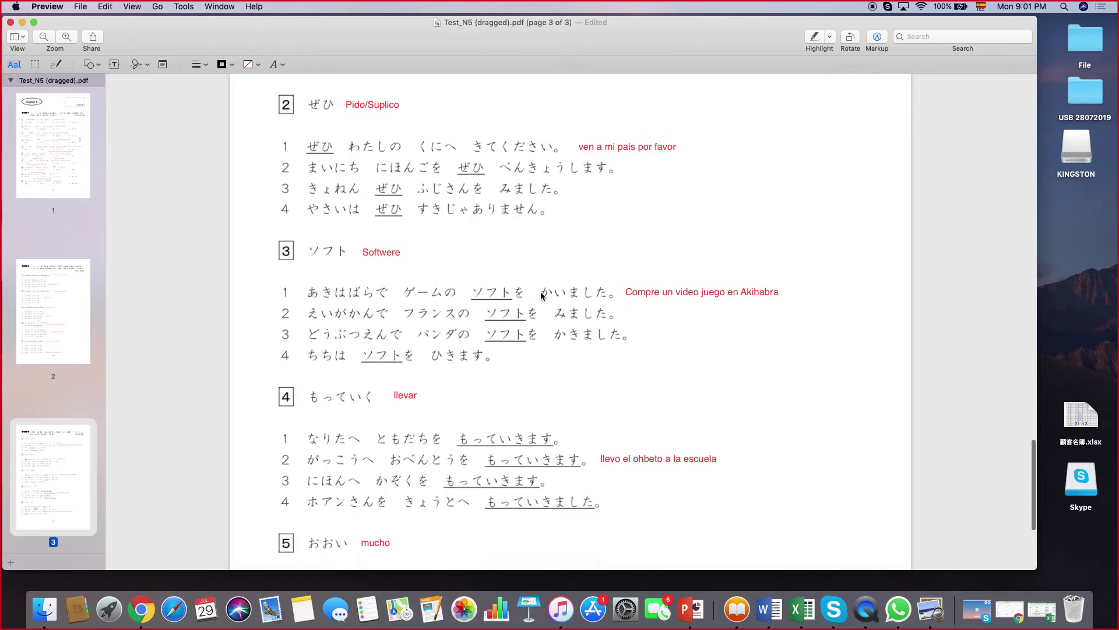
left_click(11, 22)
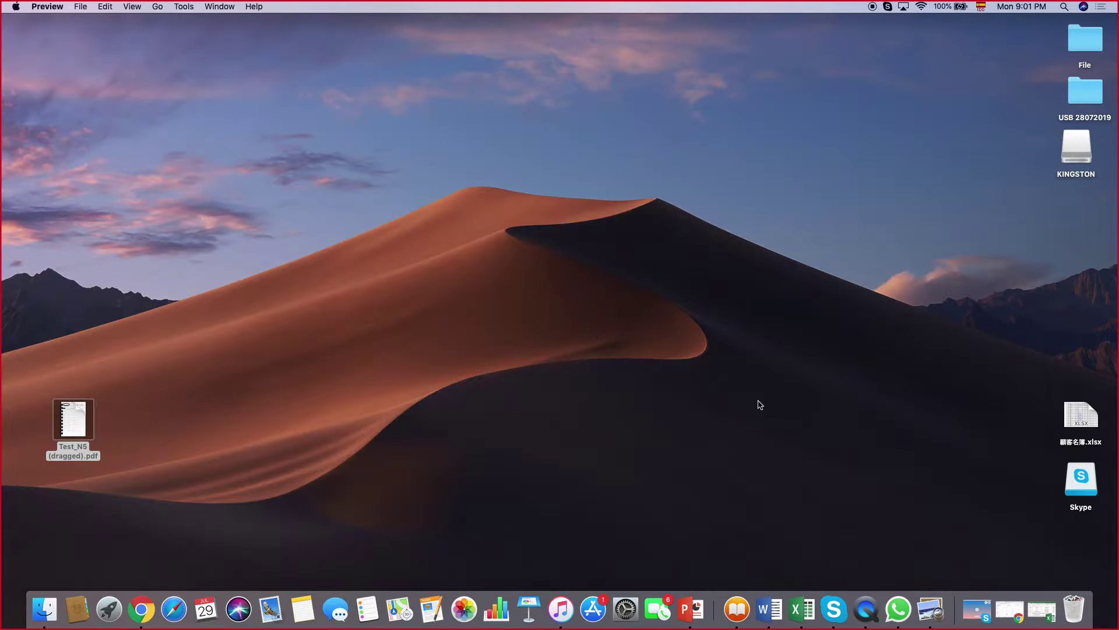
Bring up the Skype window, leave the Curso de japones N5 2019 call and switch to QuickTime Player
left_click(978, 608)
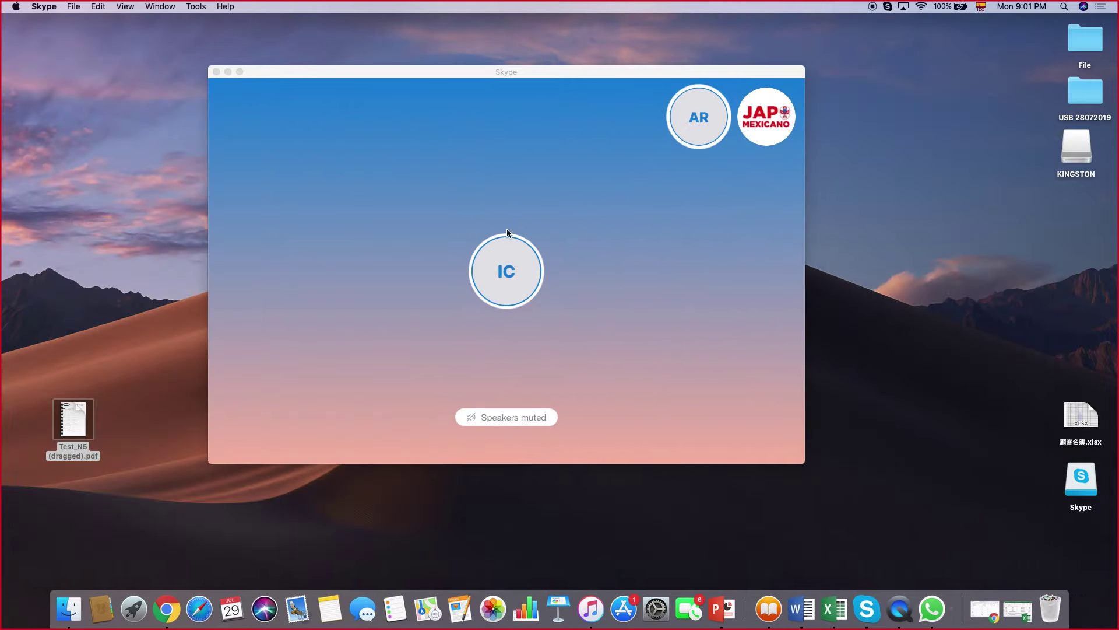
mouse_move(505, 320)
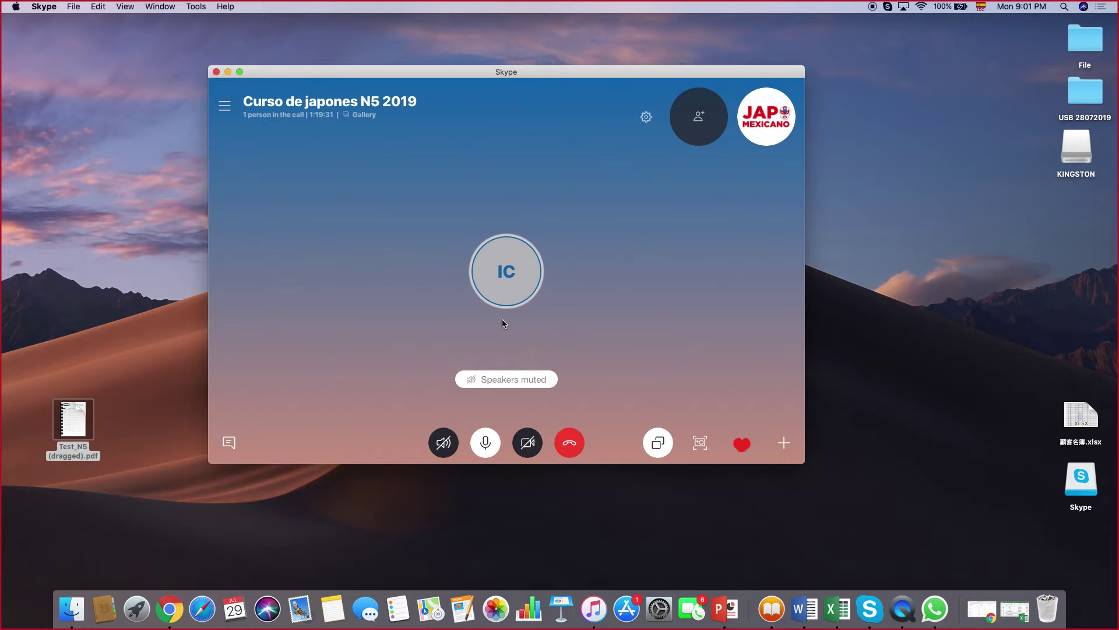
left_click(570, 443)
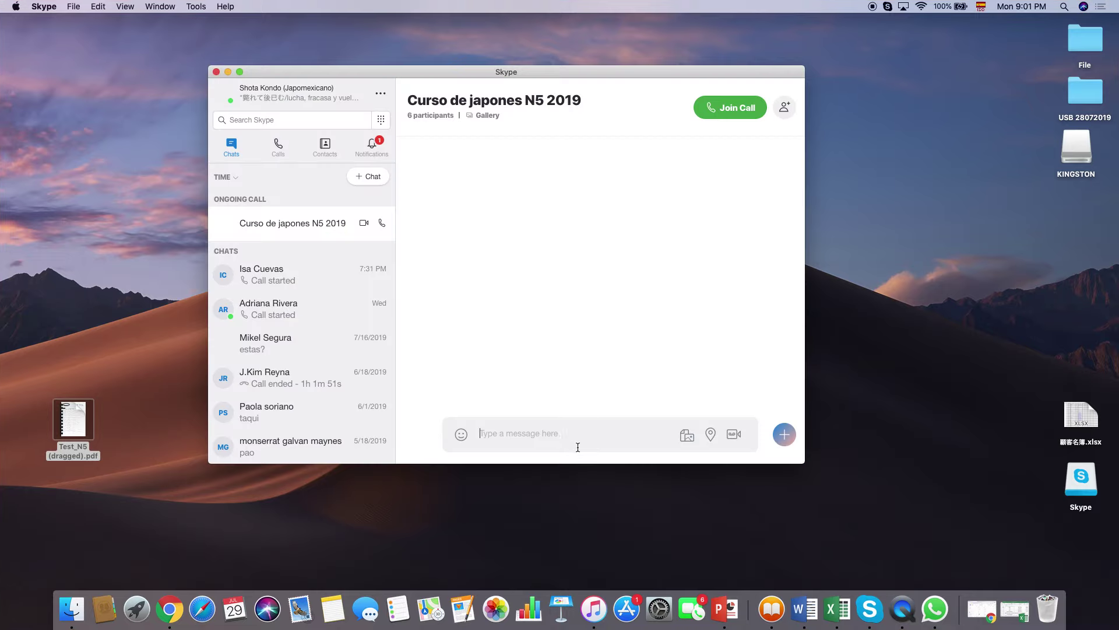
left_click(905, 612)
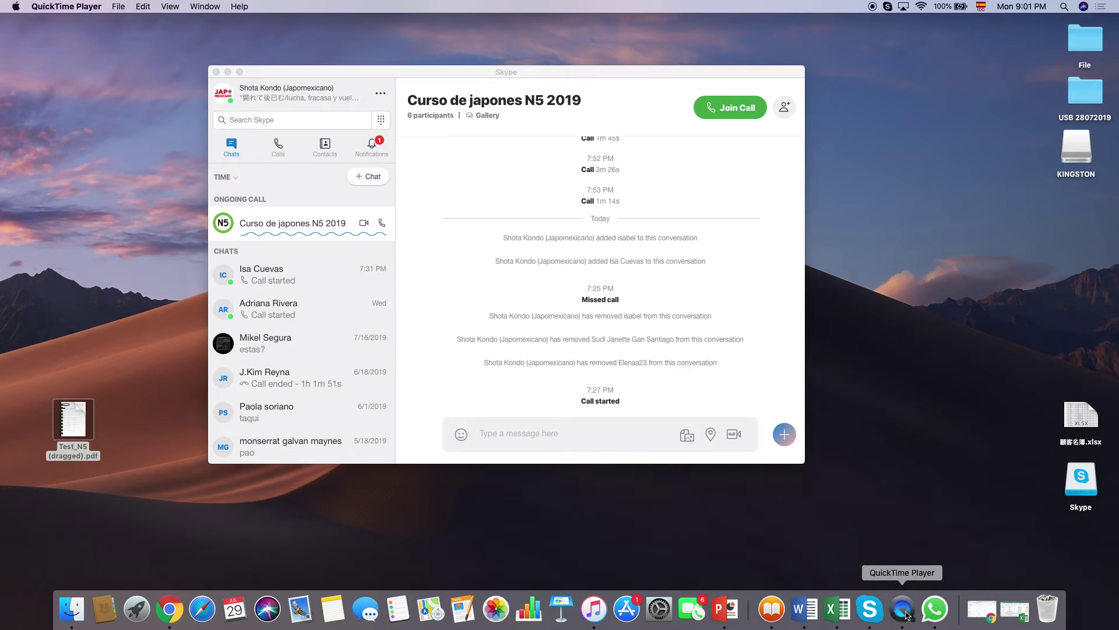